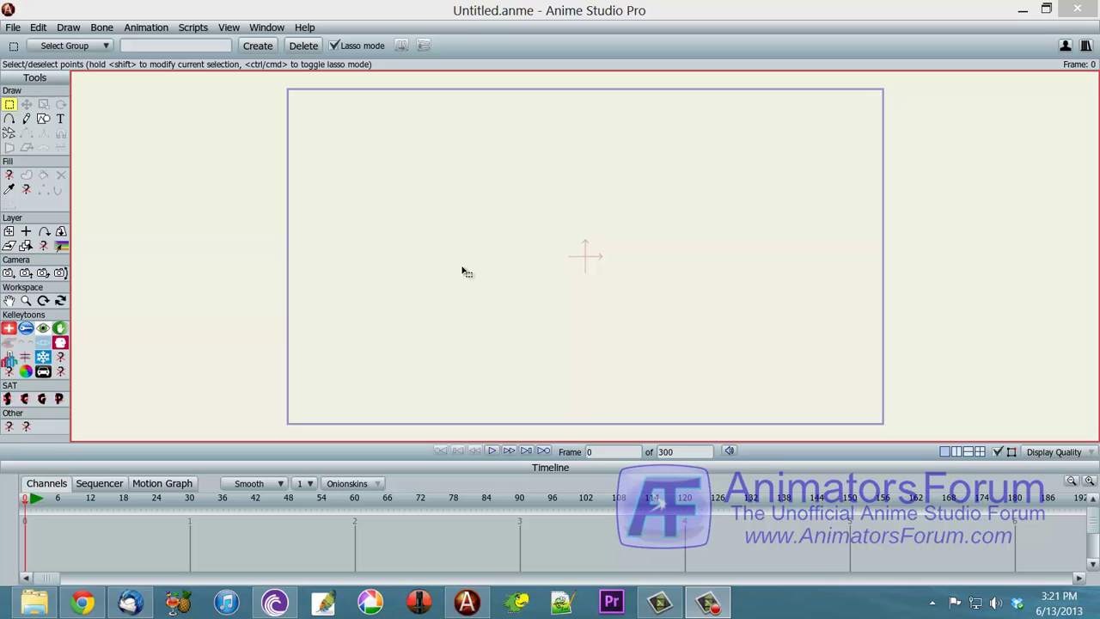
Bring Papagayo in front of Anime Studio Pro, shift it left and widen it across the screen
click(516, 601)
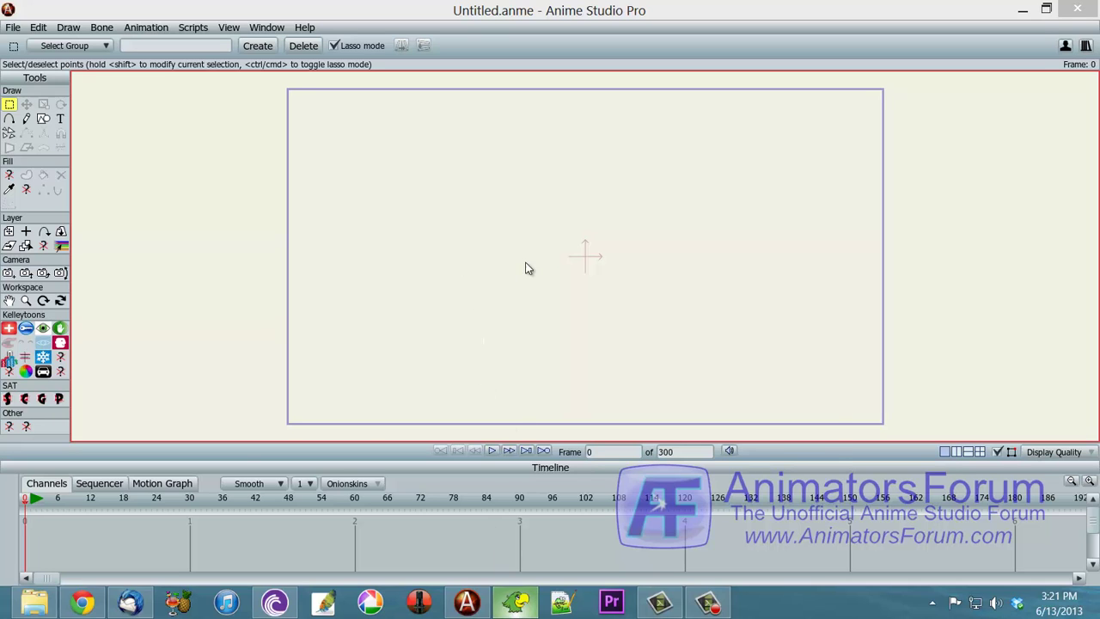
drag(544, 129, 317, 93)
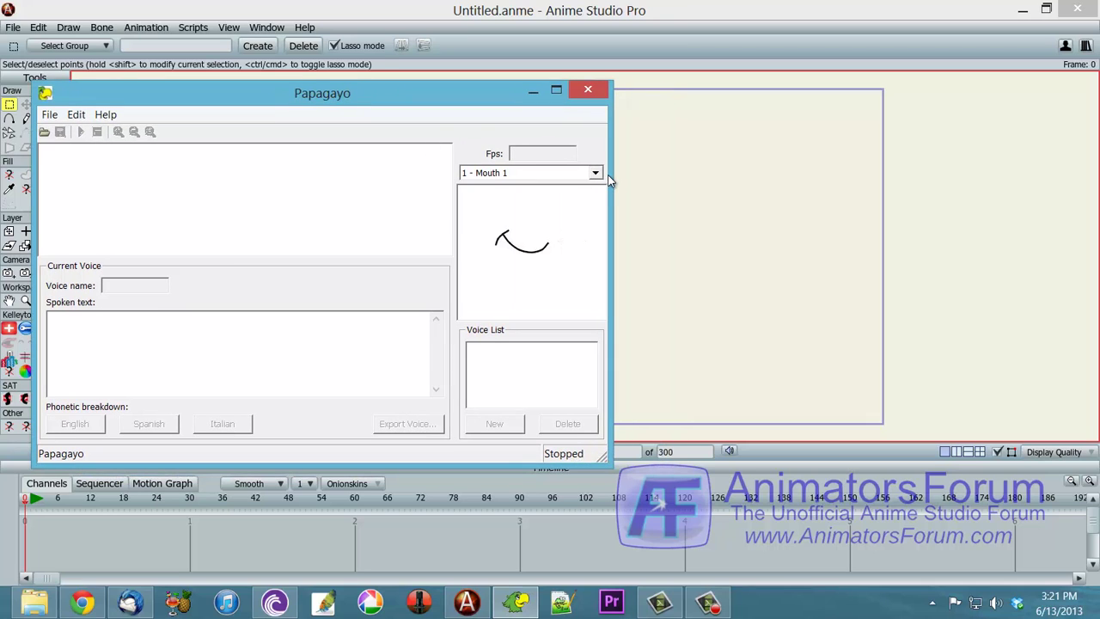
drag(609, 171, 1041, 168)
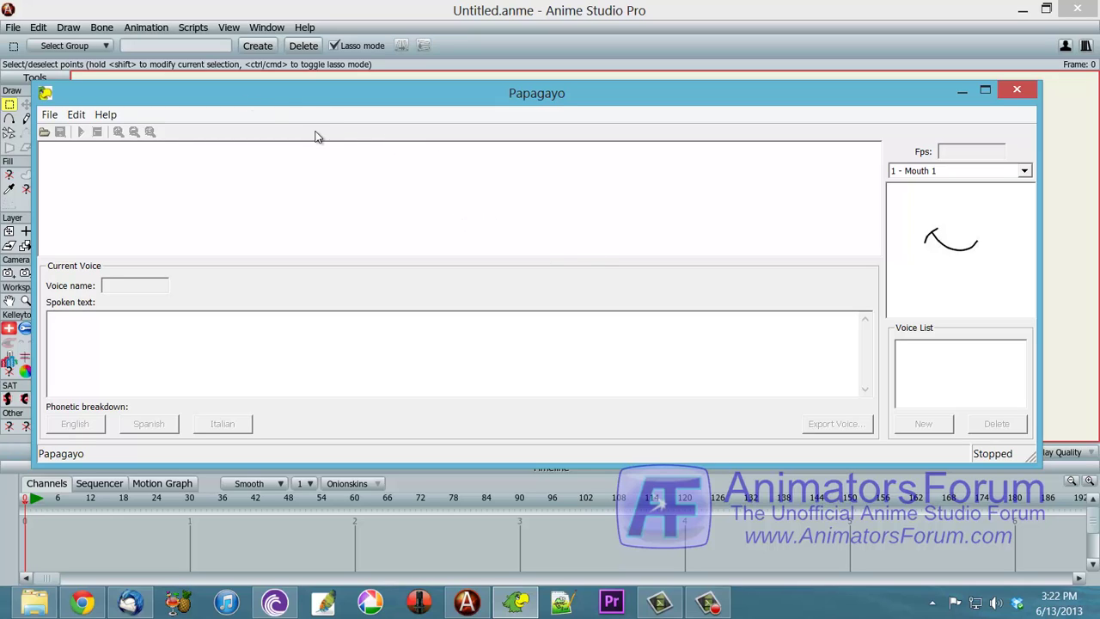
Open the Scene01.pgo project from the KelChem folder
click(50, 118)
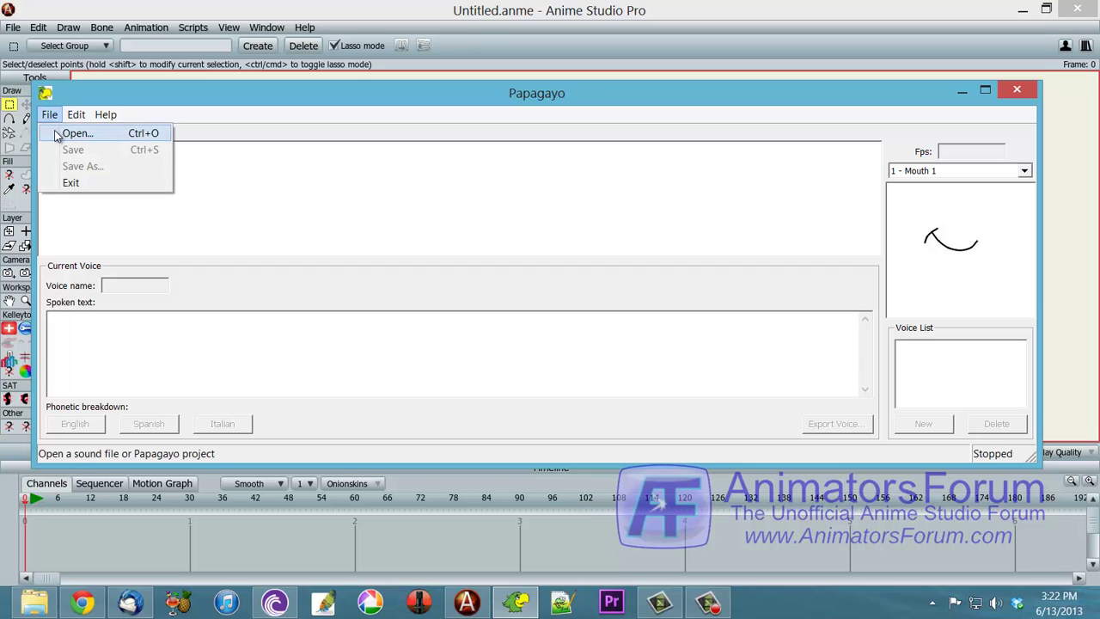
click(76, 133)
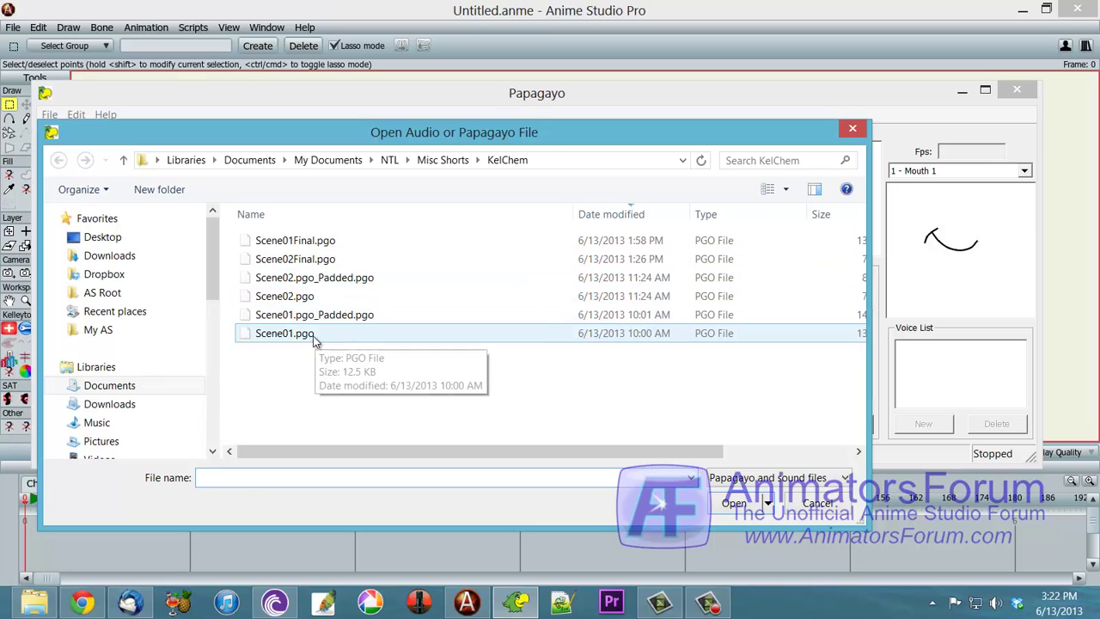
double_click(284, 334)
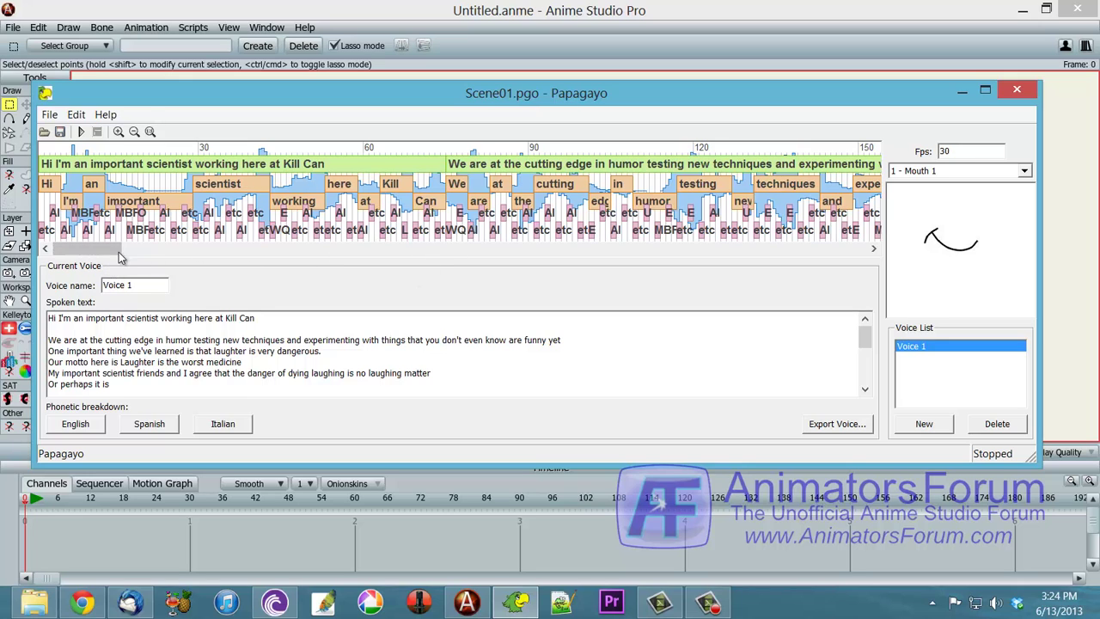
Scroll through the waveform: phonemes stop near frame 1240 while audio runs to about 1800
drag(119, 252, 644, 256)
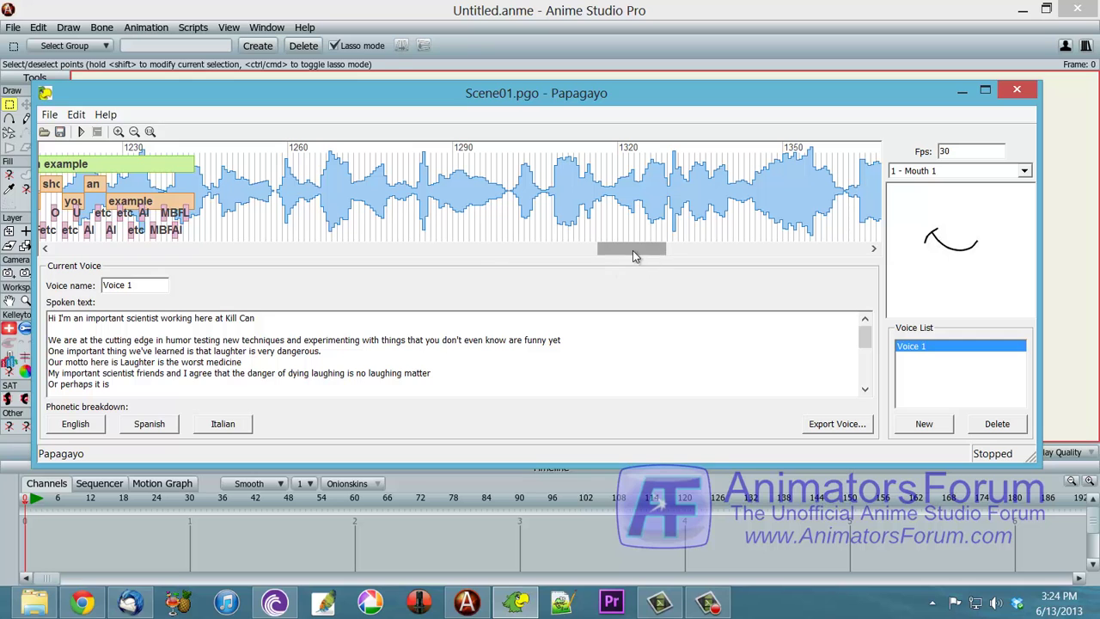
drag(633, 250, 849, 254)
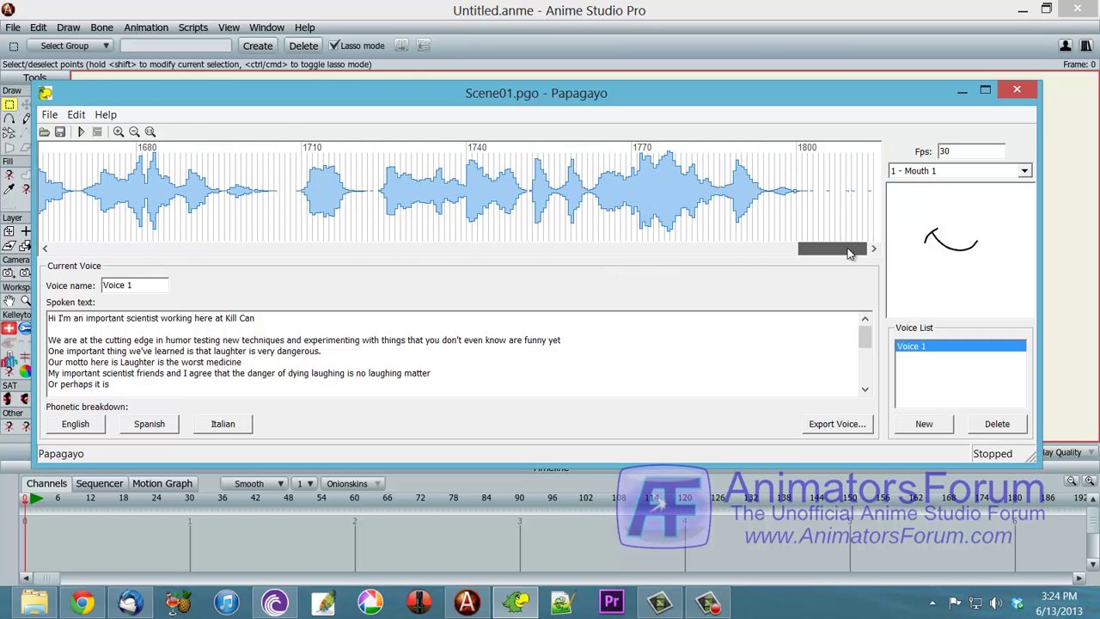
drag(770, 254, 549, 239)
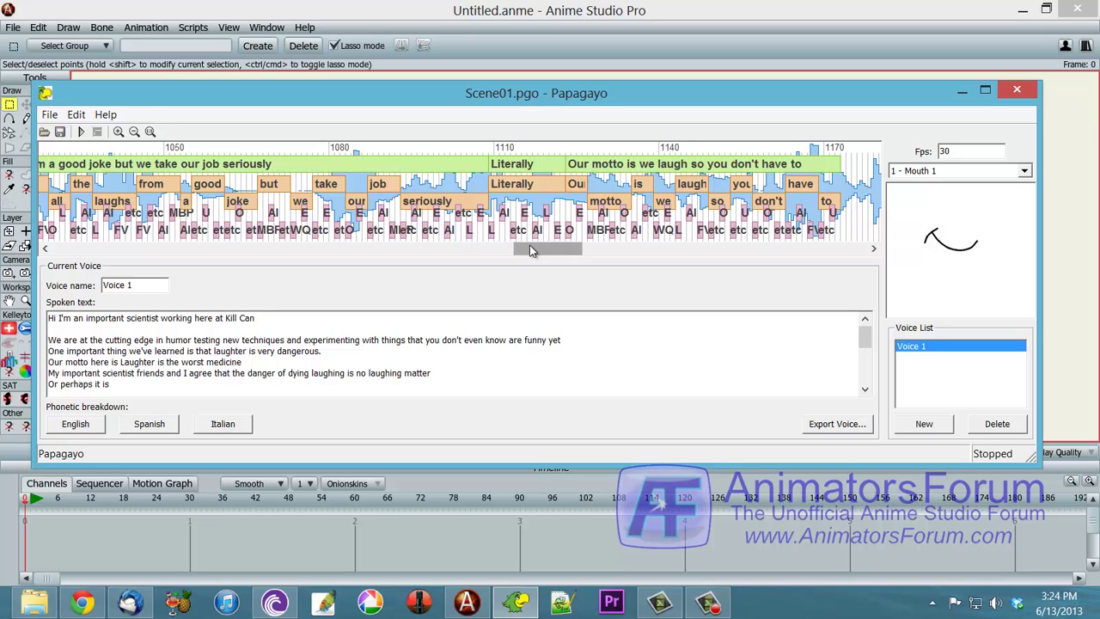
drag(529, 245, 526, 246)
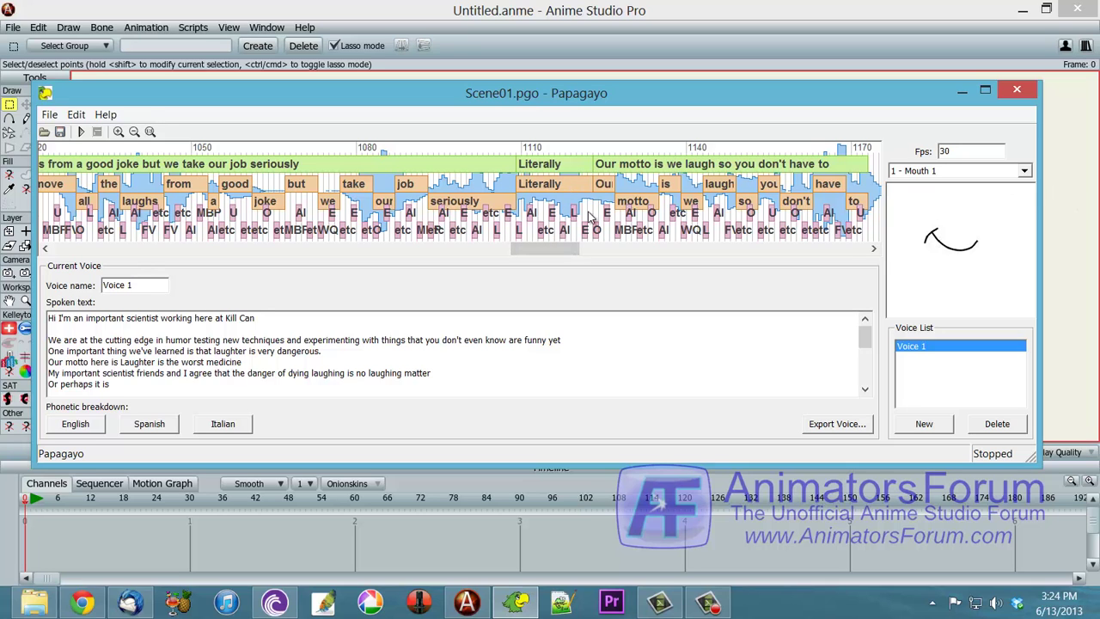
drag(560, 255, 102, 255)
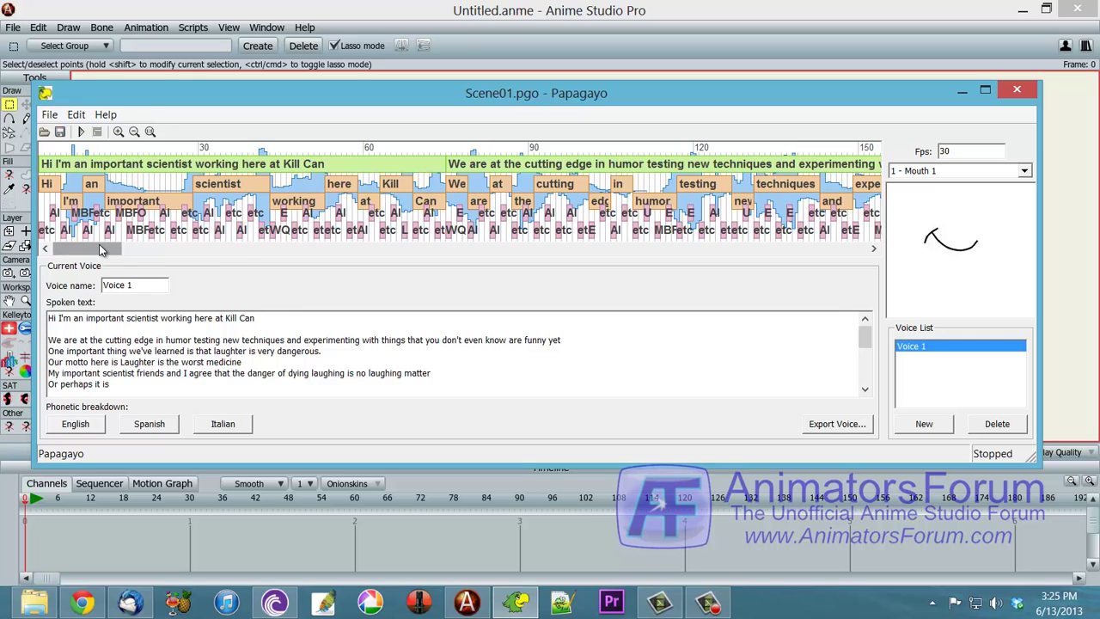
drag(102, 249, 849, 247)
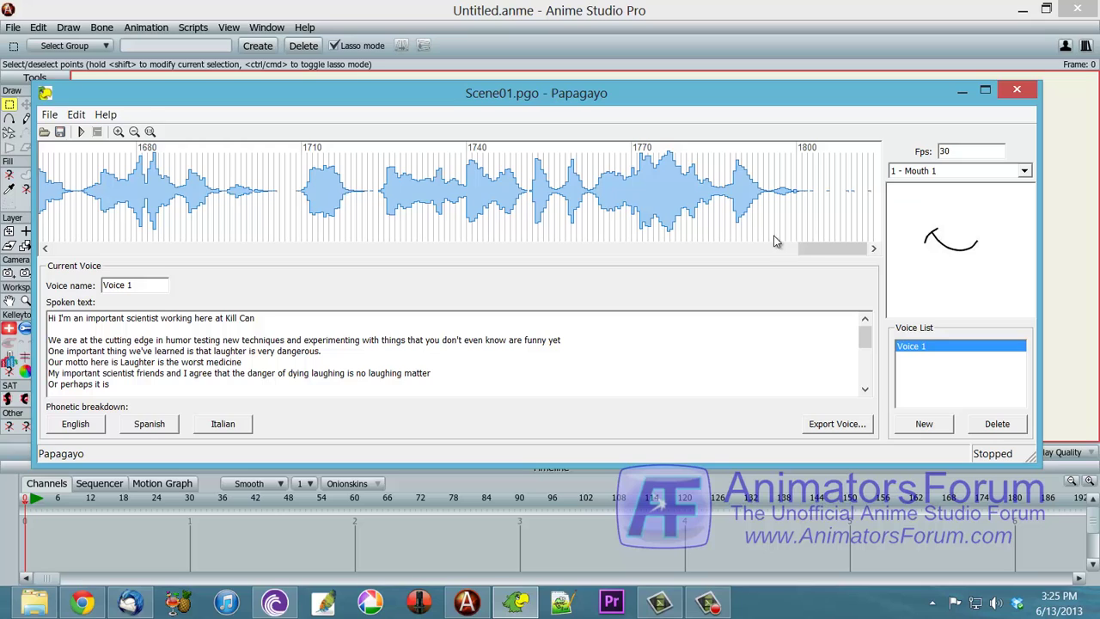
drag(817, 249, 696, 254)
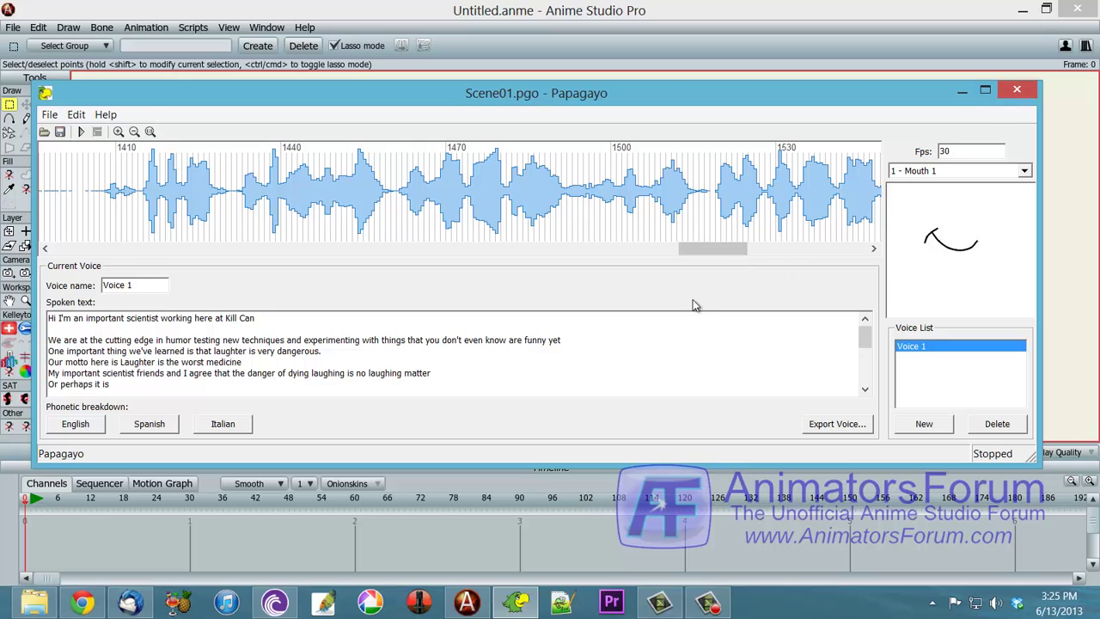
Run the Pad Papagayo File script in Anime Studio Pro
click(665, 16)
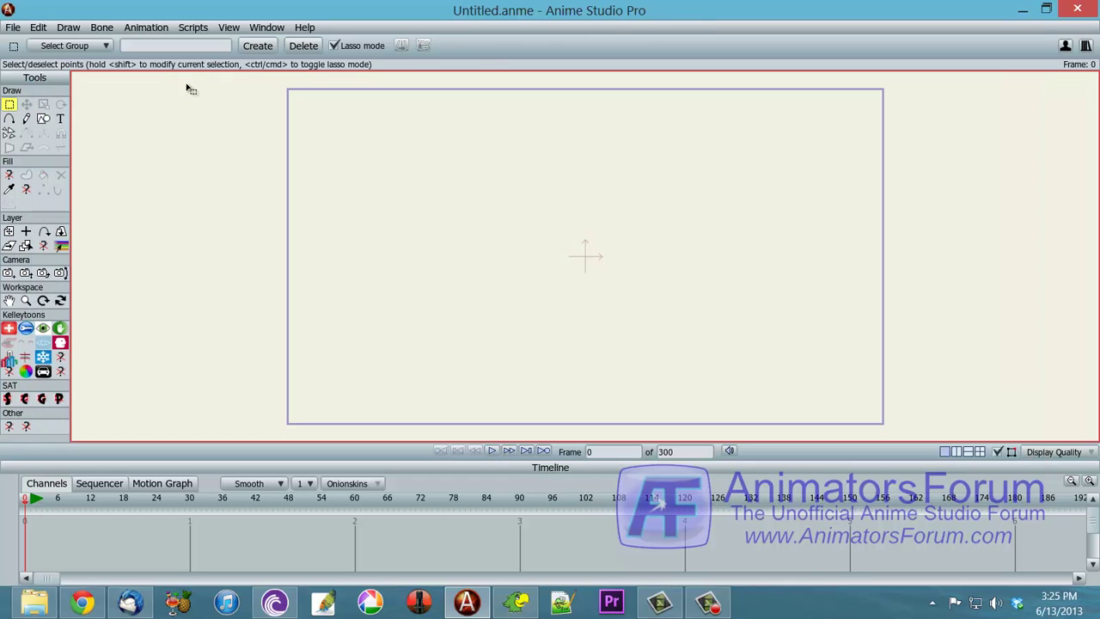
click(186, 27)
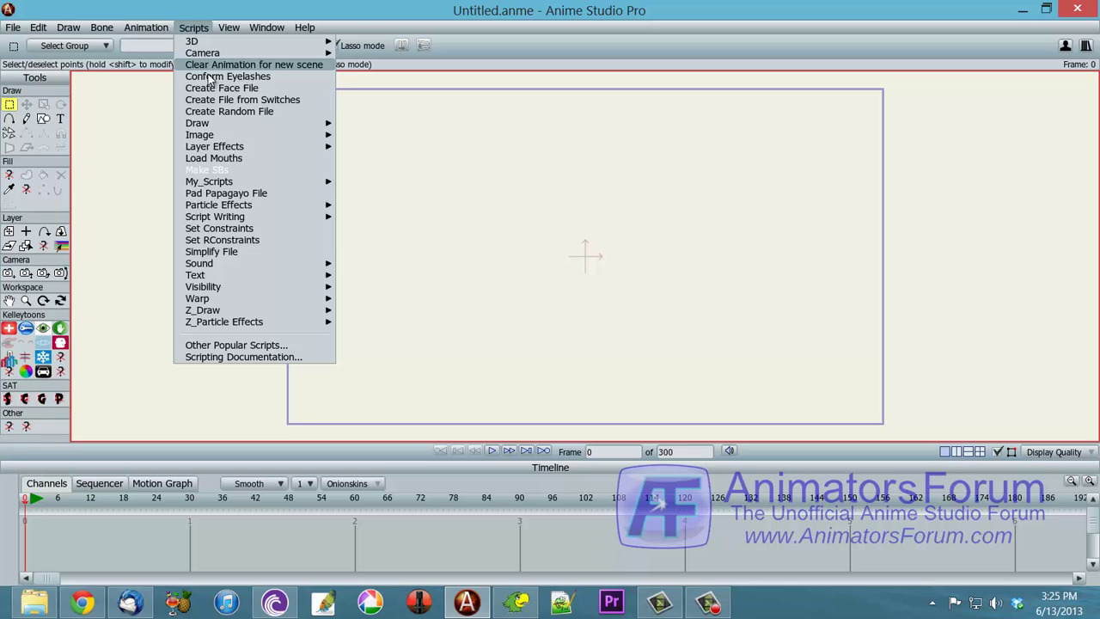
click(250, 195)
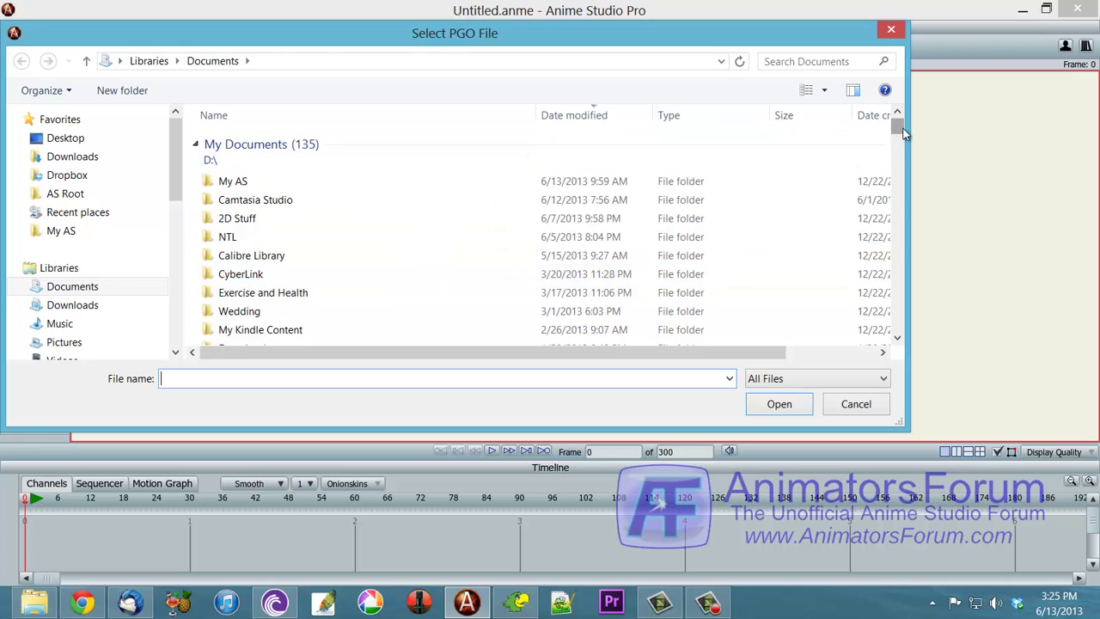
drag(899, 128, 894, 335)
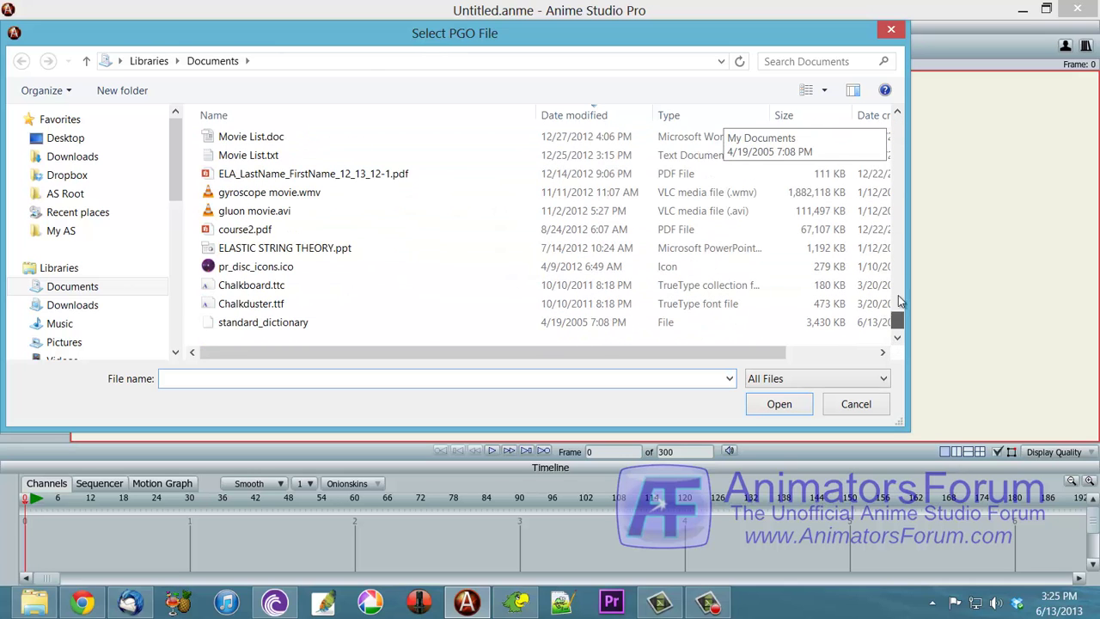
drag(898, 295, 897, 120)
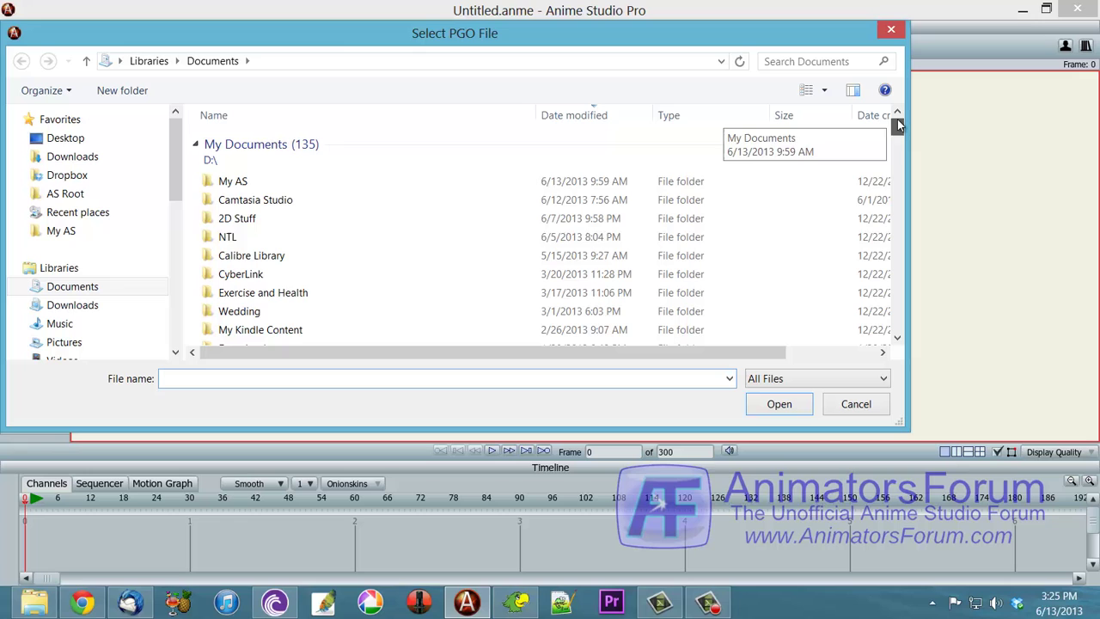
Pad Scene01.pgo from NTL > Misc Shorts > KelChem, then close the Lua Console
double_click(264, 240)
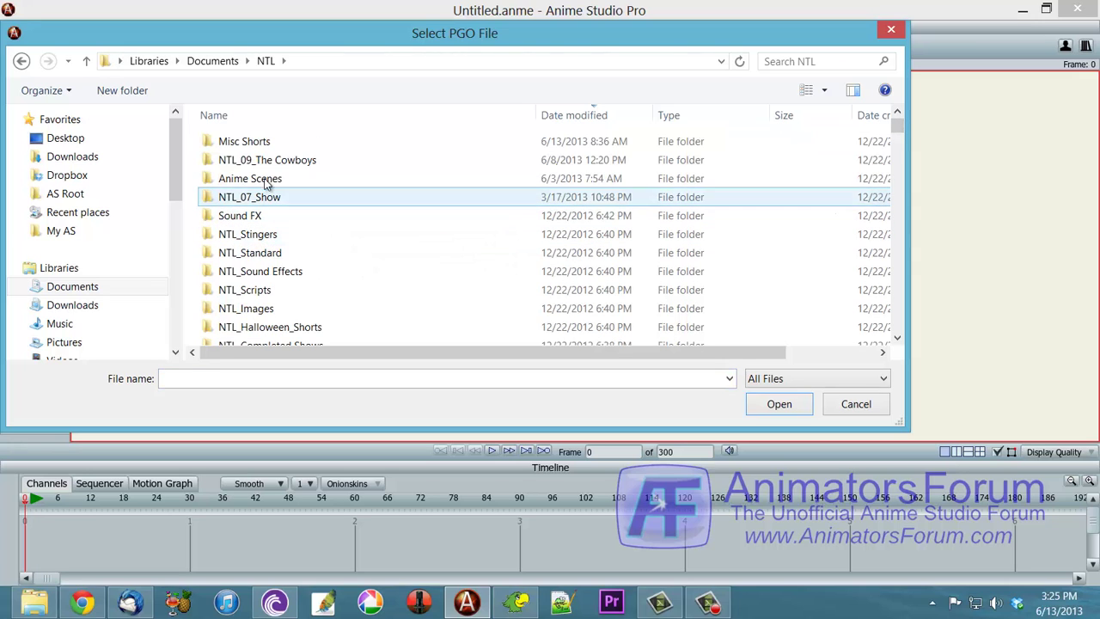
double_click(266, 146)
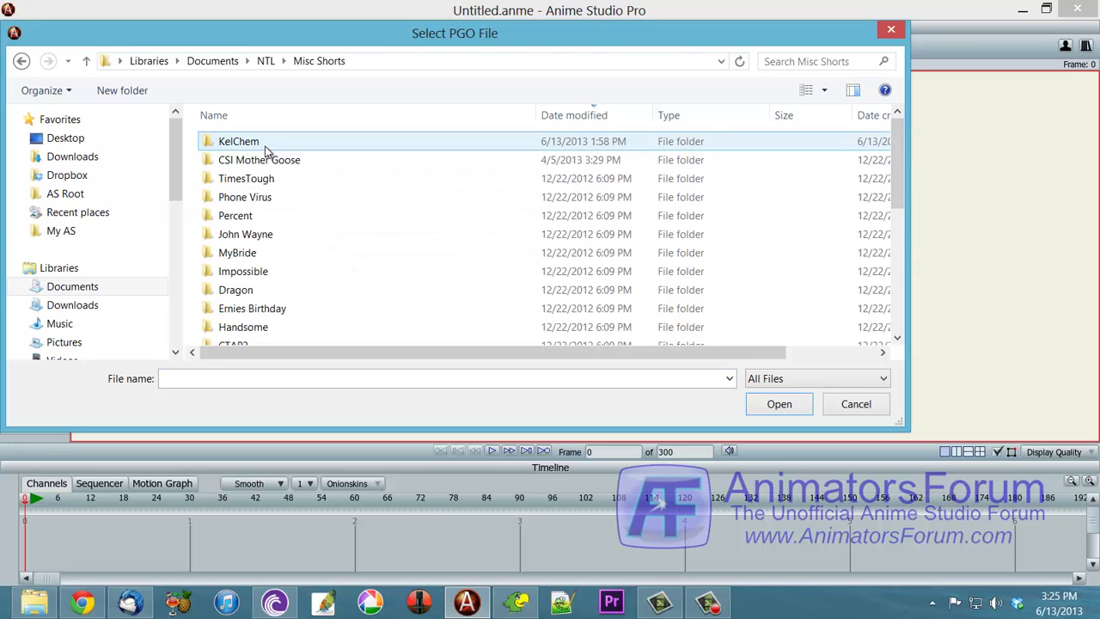
double_click(266, 146)
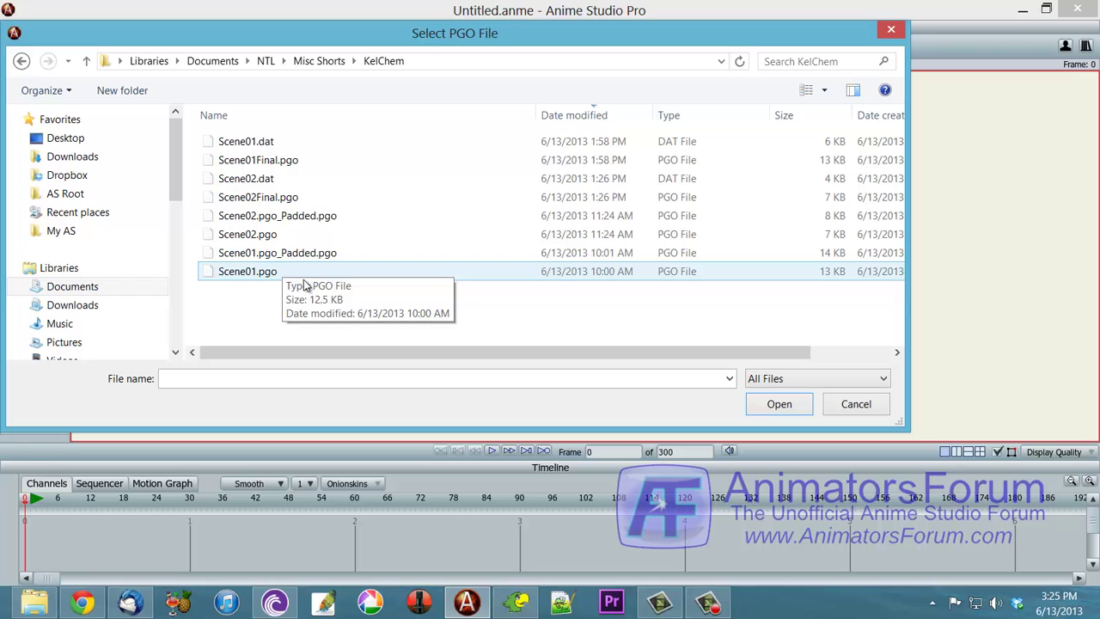
double_click(247, 272)
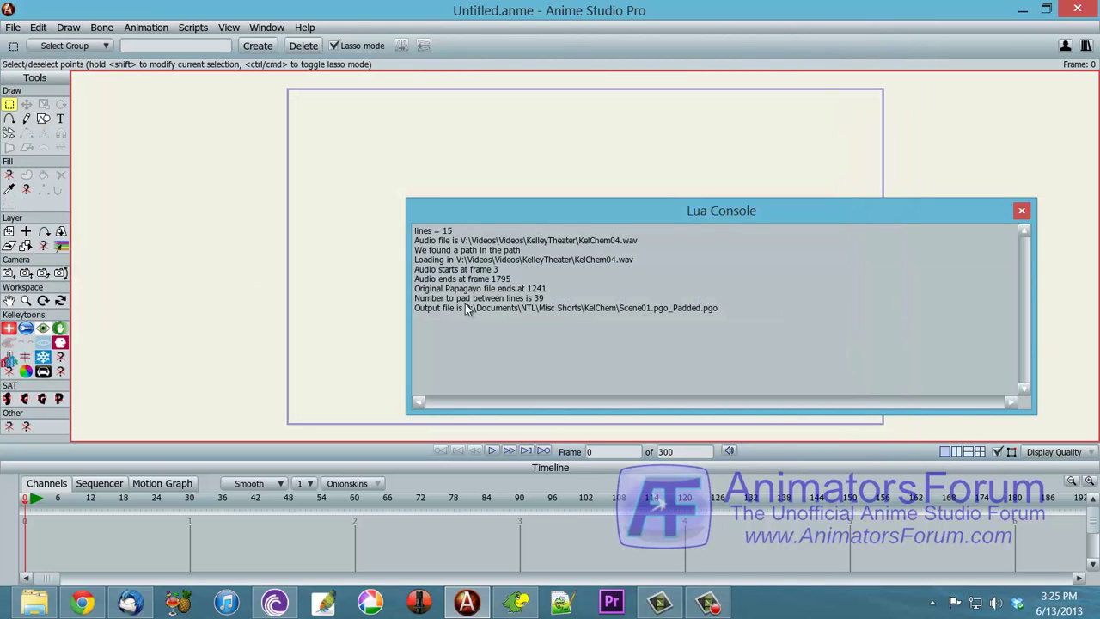
drag(516, 218, 356, 189)
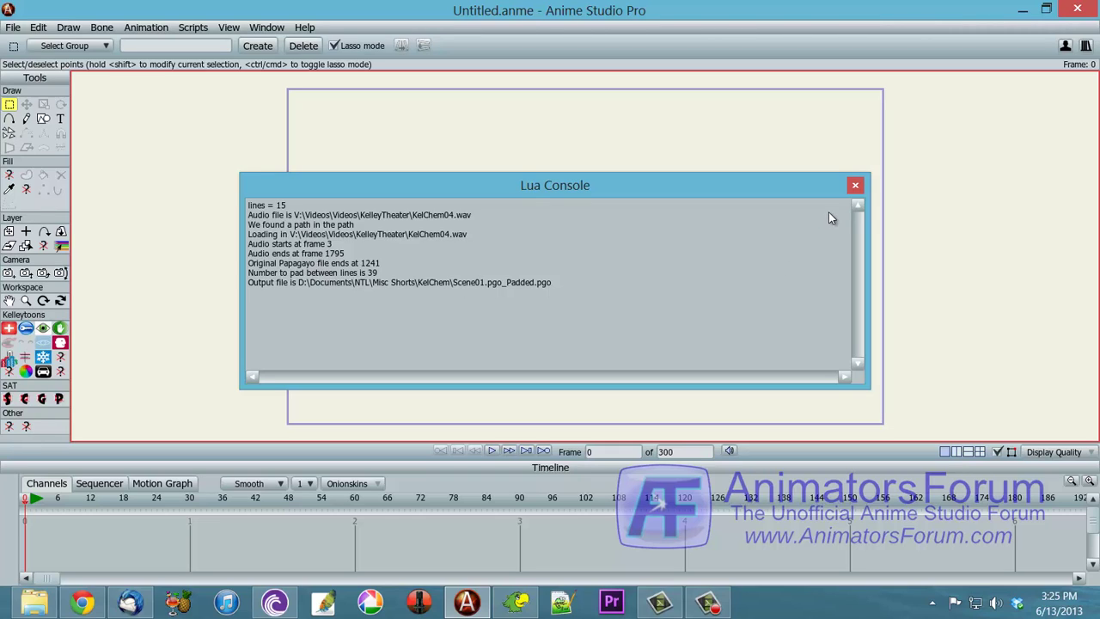
click(854, 185)
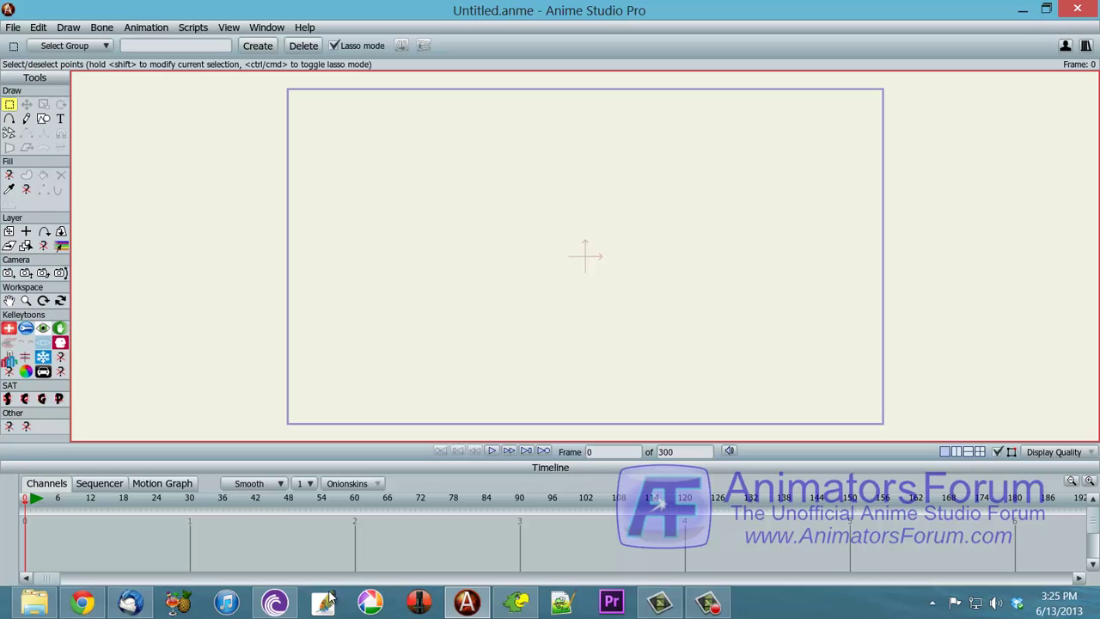
Open Scene01.pgo_Padded.pgo in Papagayo, declining to save changes to Scene01.pgo
click(516, 601)
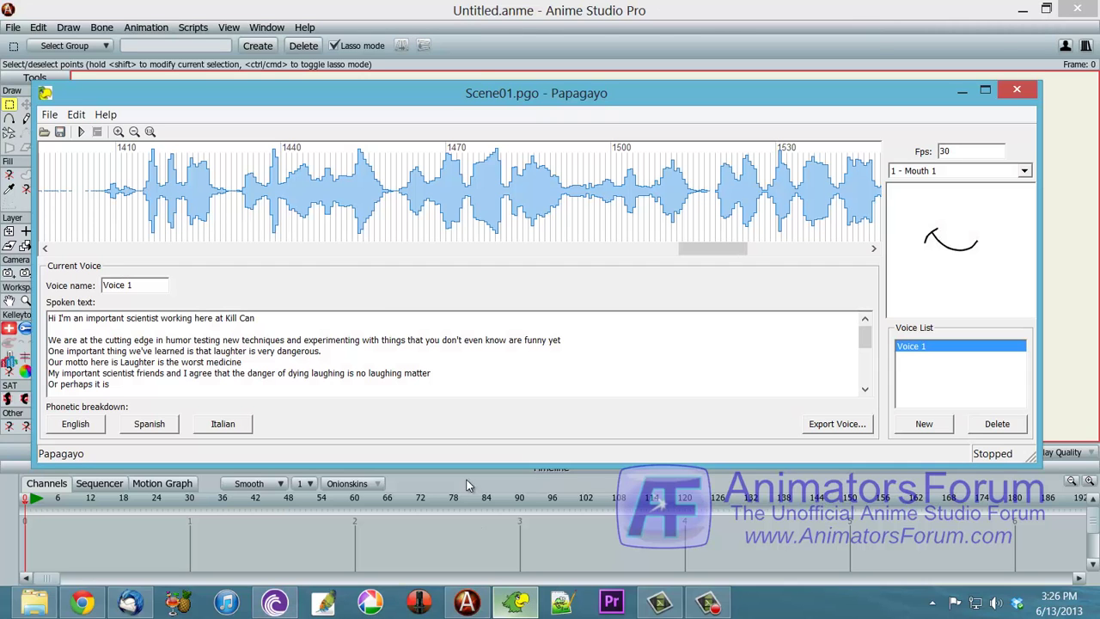
click(50, 114)
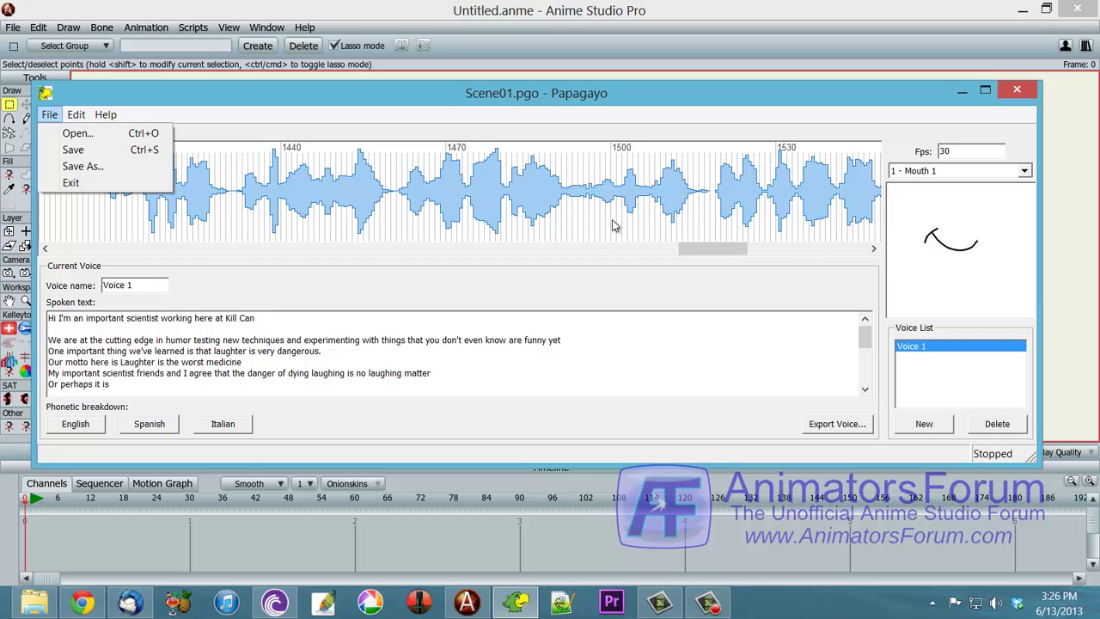
click(116, 139)
click(565, 361)
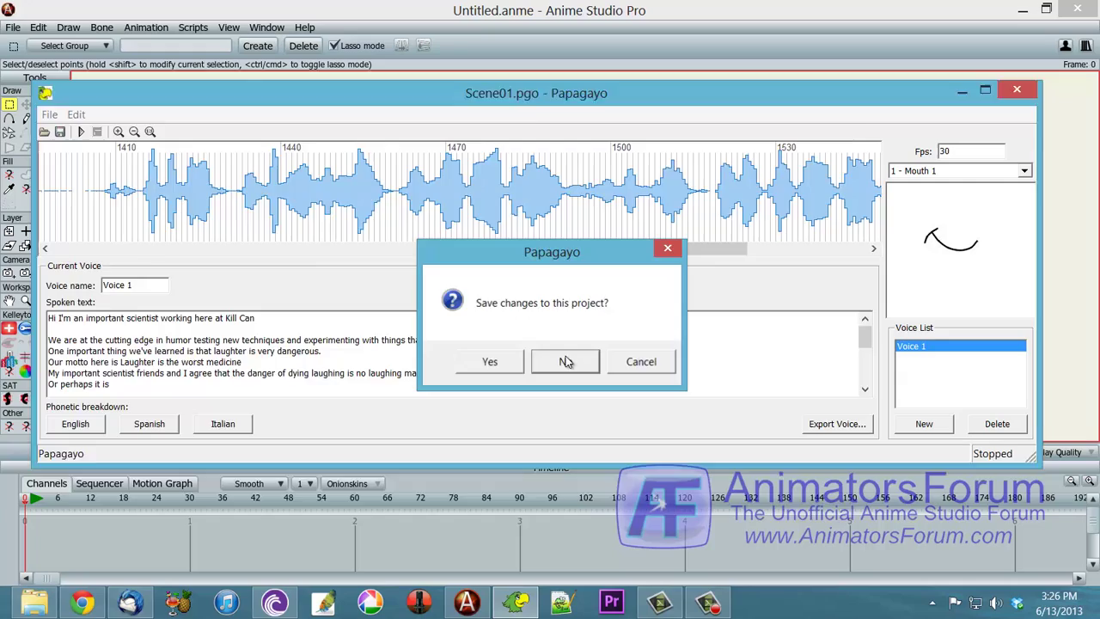
click(365, 243)
double_click(365, 243)
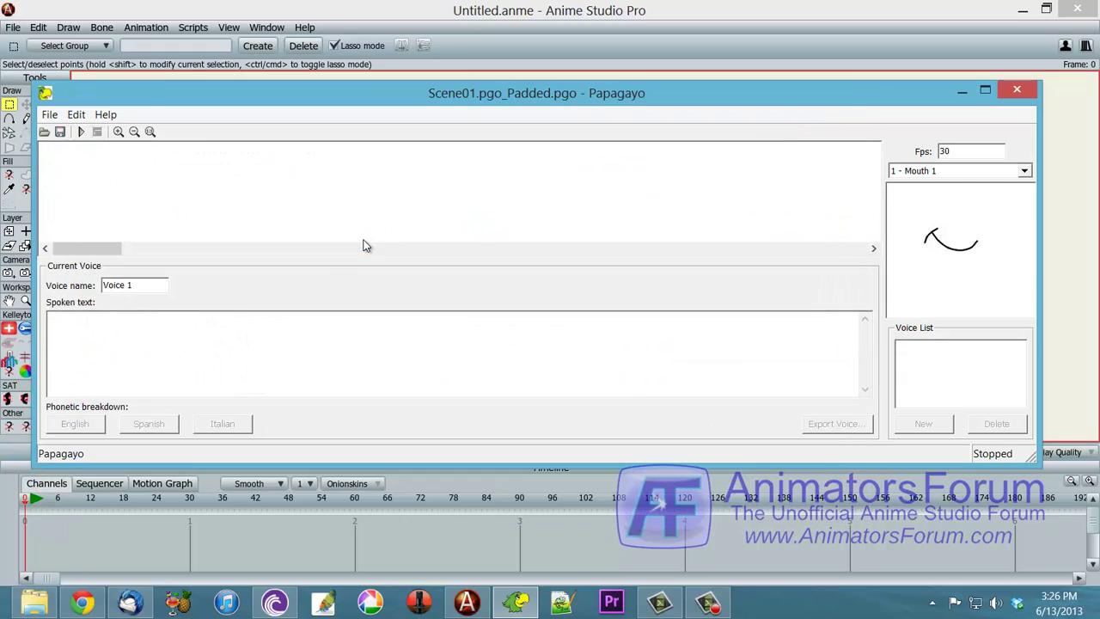
drag(98, 256, 848, 250)
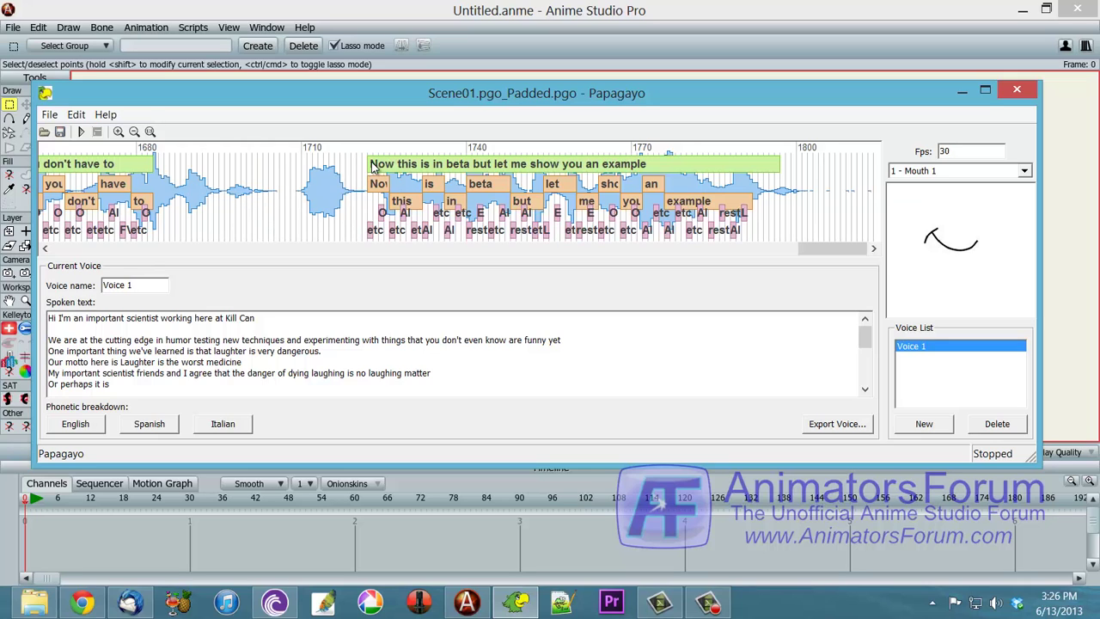
Fit the 'Now this is in beta' and 'Our motto is we laugh' phrases to their audio
drag(372, 167, 297, 165)
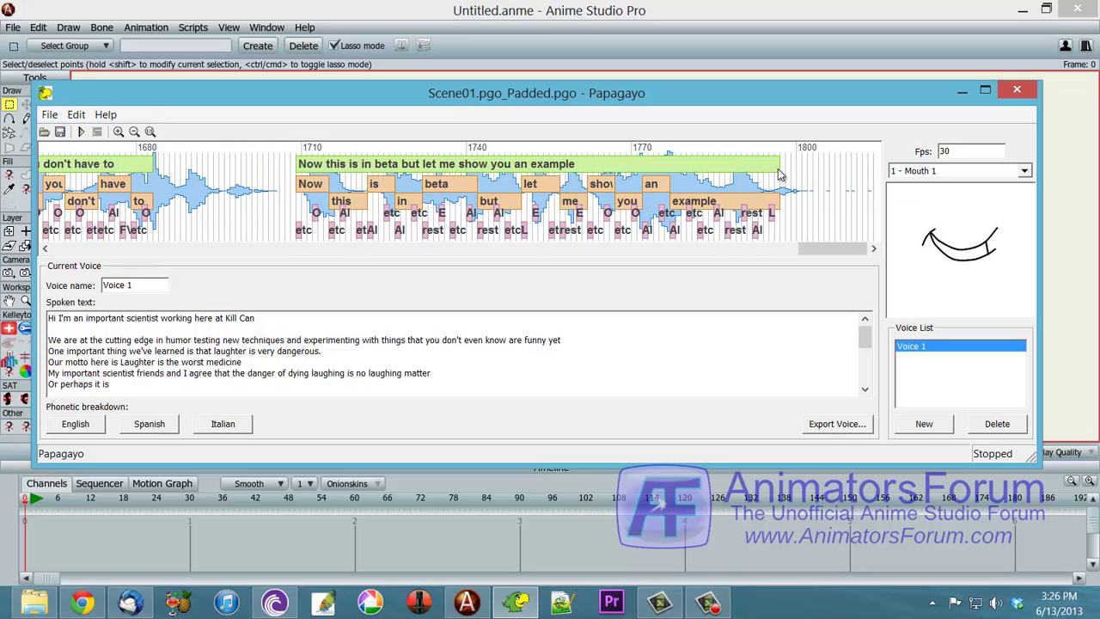
drag(779, 174, 789, 174)
drag(830, 247, 787, 248)
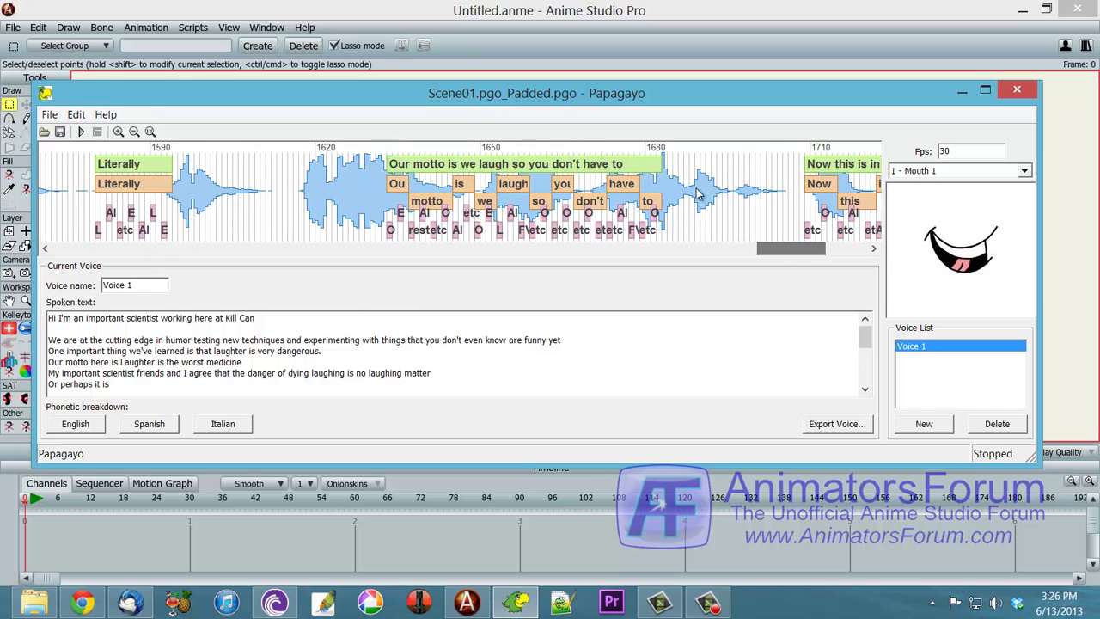
drag(756, 172, 763, 172)
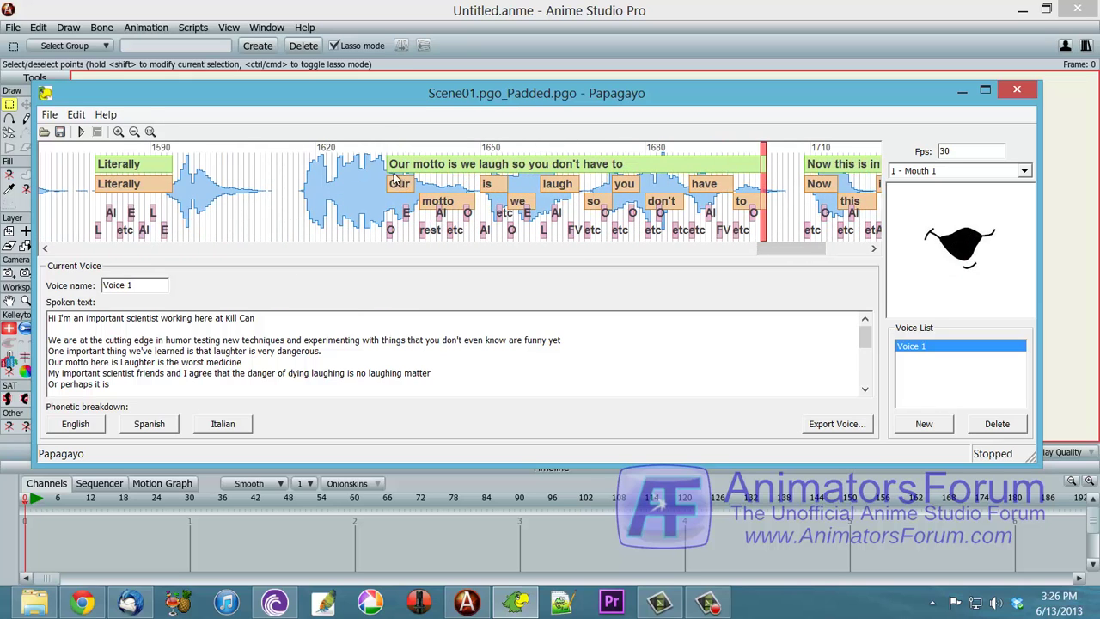
drag(391, 165, 308, 162)
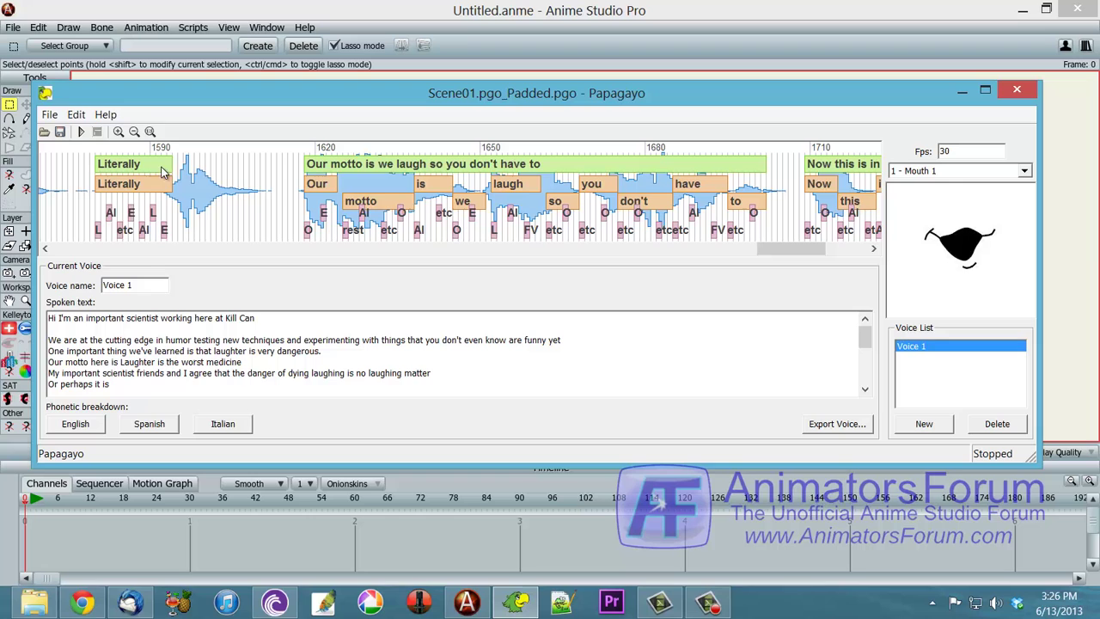
Fit the 'Literally' phrase and the phrase ending 'job seriously' to their audio
drag(170, 172, 259, 172)
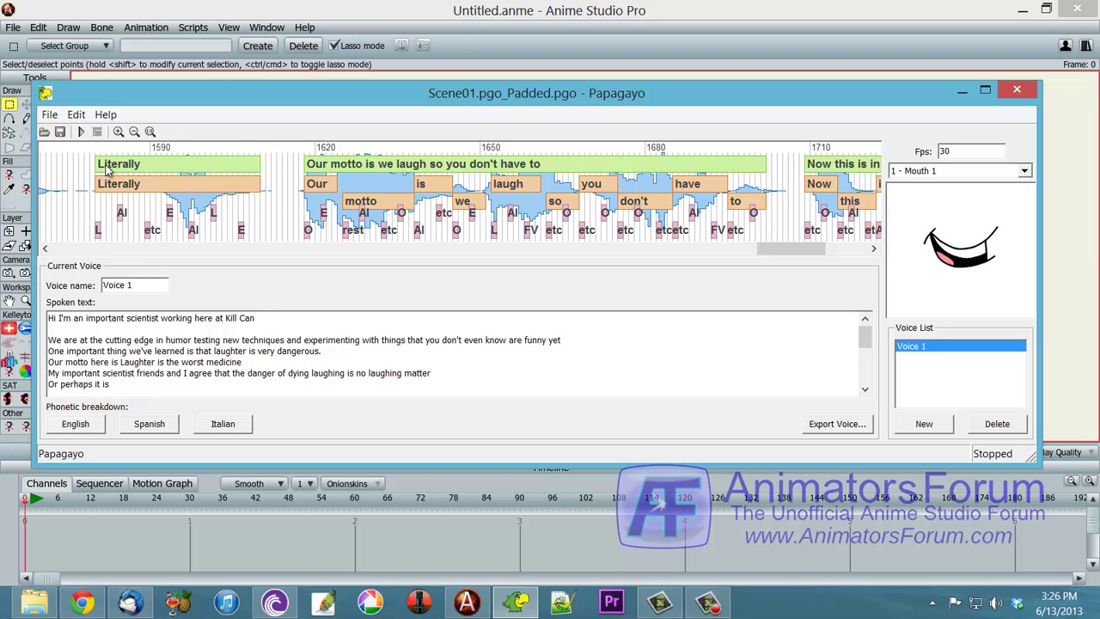
drag(107, 168, 142, 168)
drag(799, 251, 736, 251)
drag(641, 166, 842, 167)
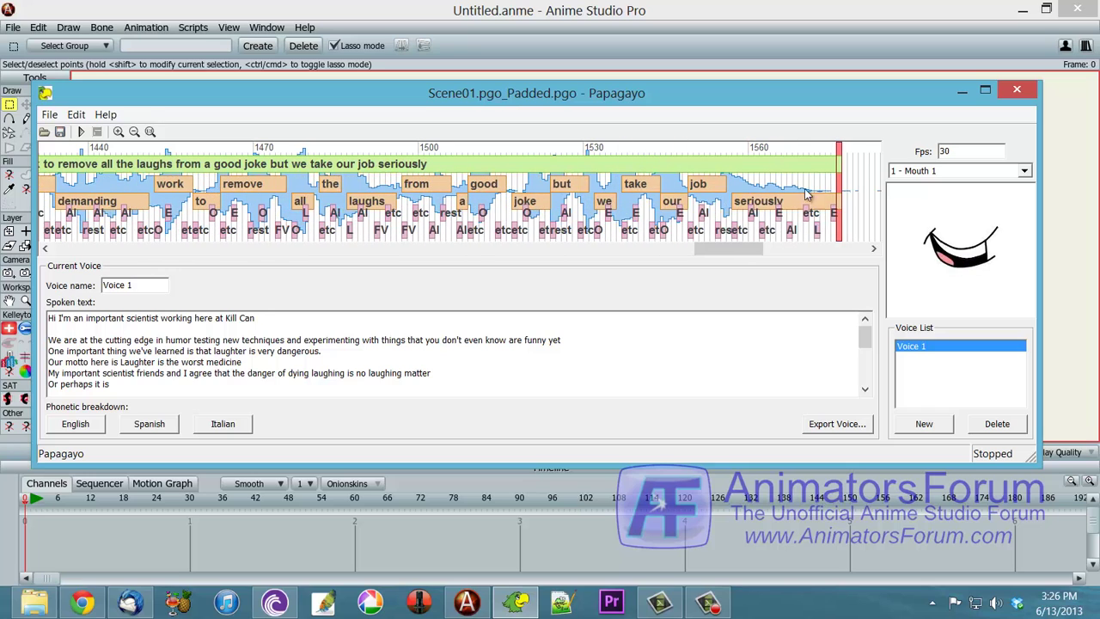
drag(739, 251, 679, 251)
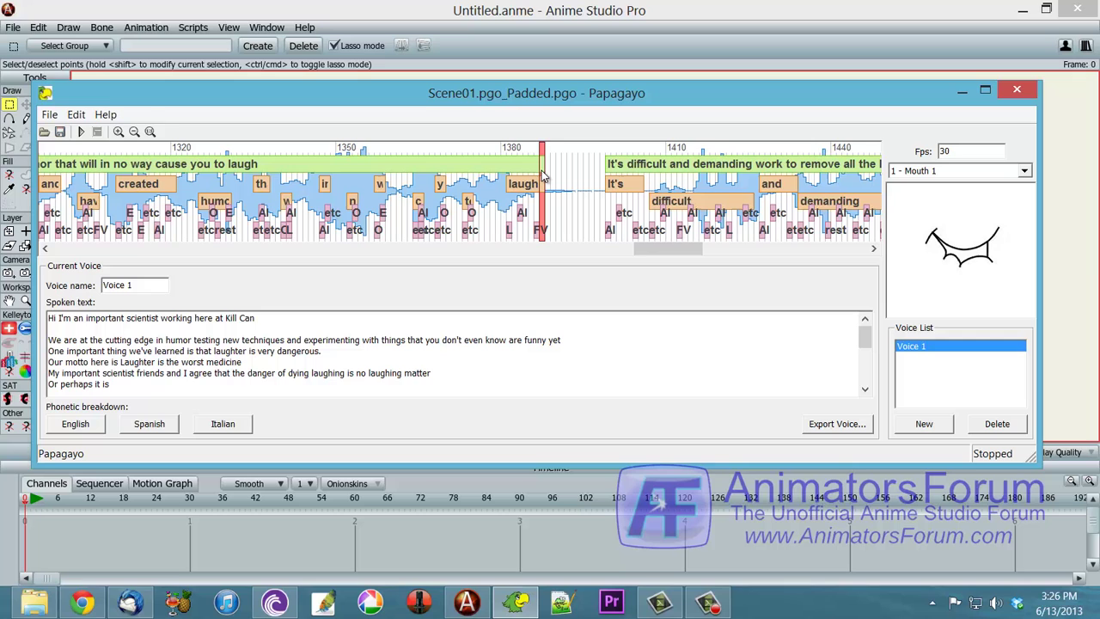
drag(648, 251, 583, 253)
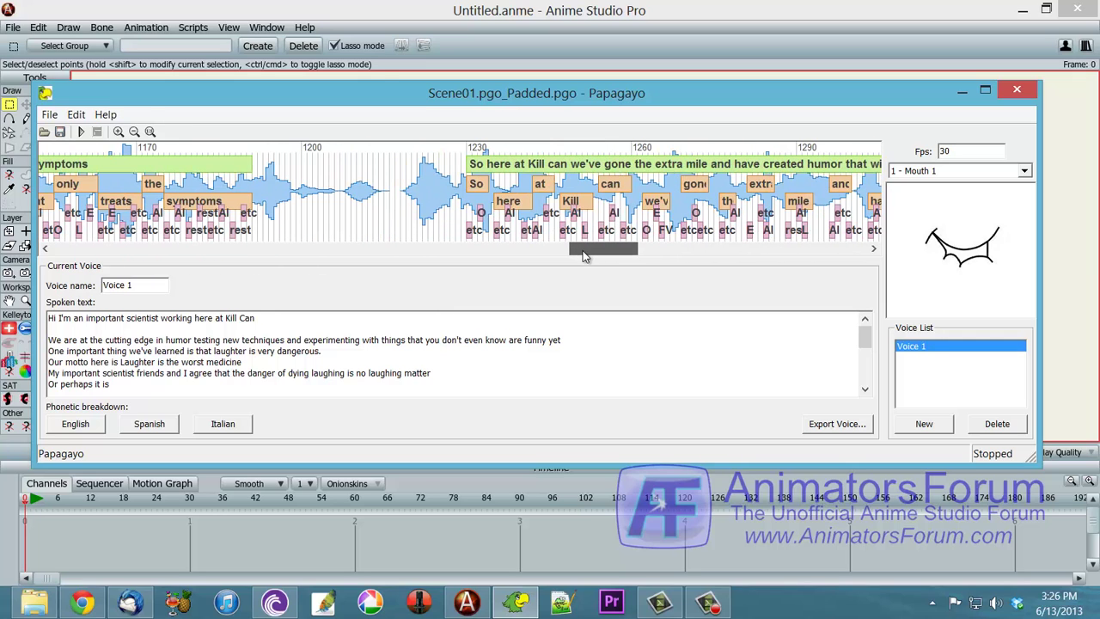
Fit the phrase ending 'the symptoms' and 'What can be done about this' to their audio
drag(468, 167, 415, 172)
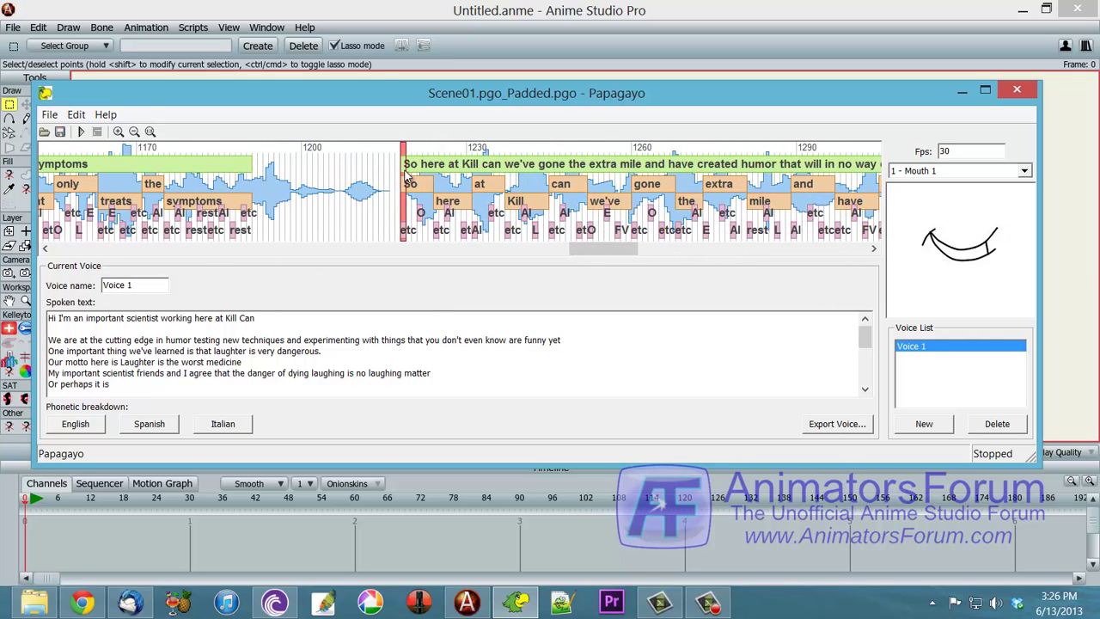
drag(590, 250, 578, 259)
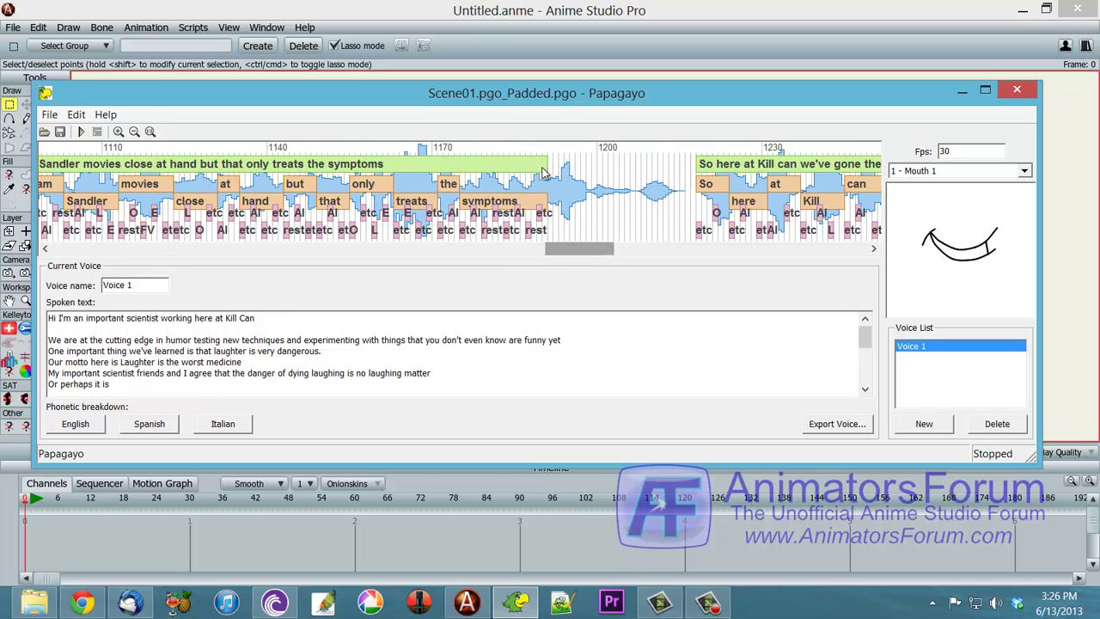
drag(548, 166, 650, 169)
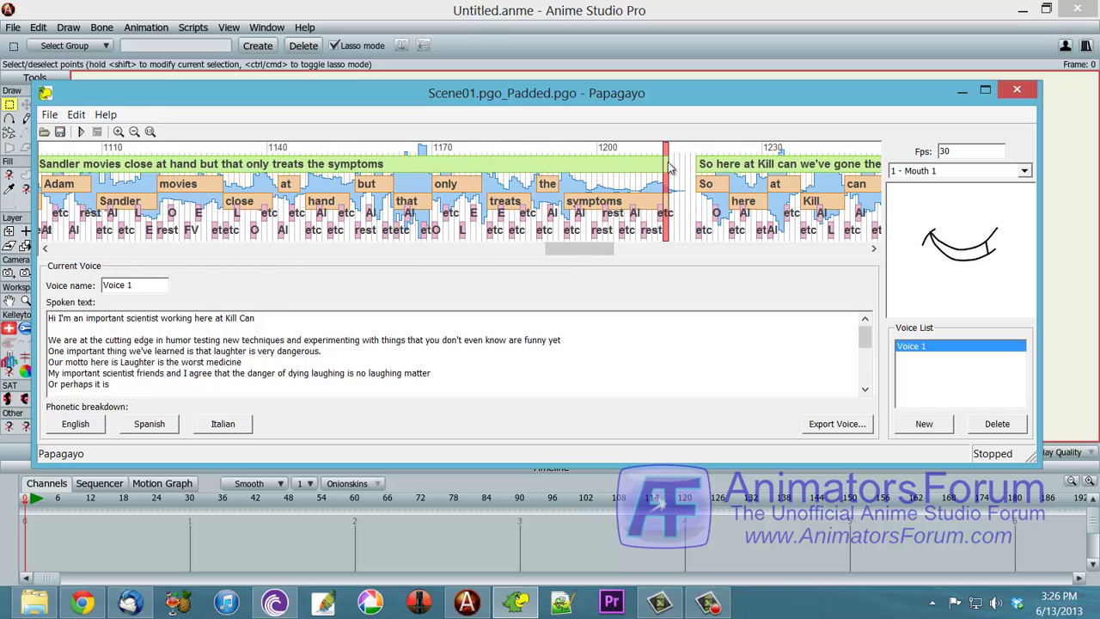
drag(591, 248, 506, 255)
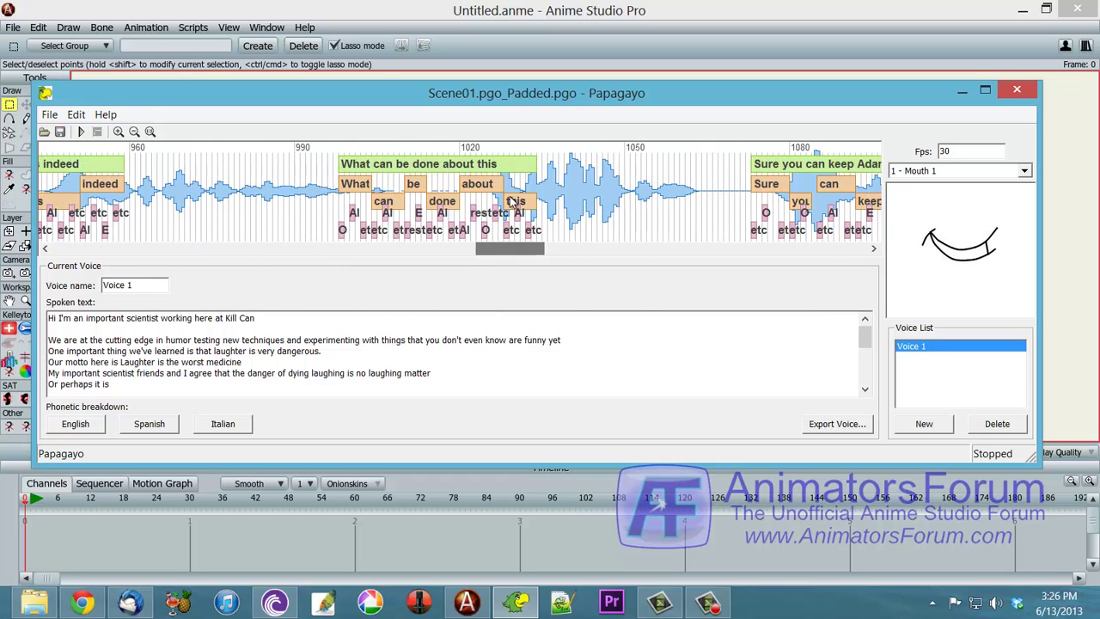
drag(535, 167, 706, 169)
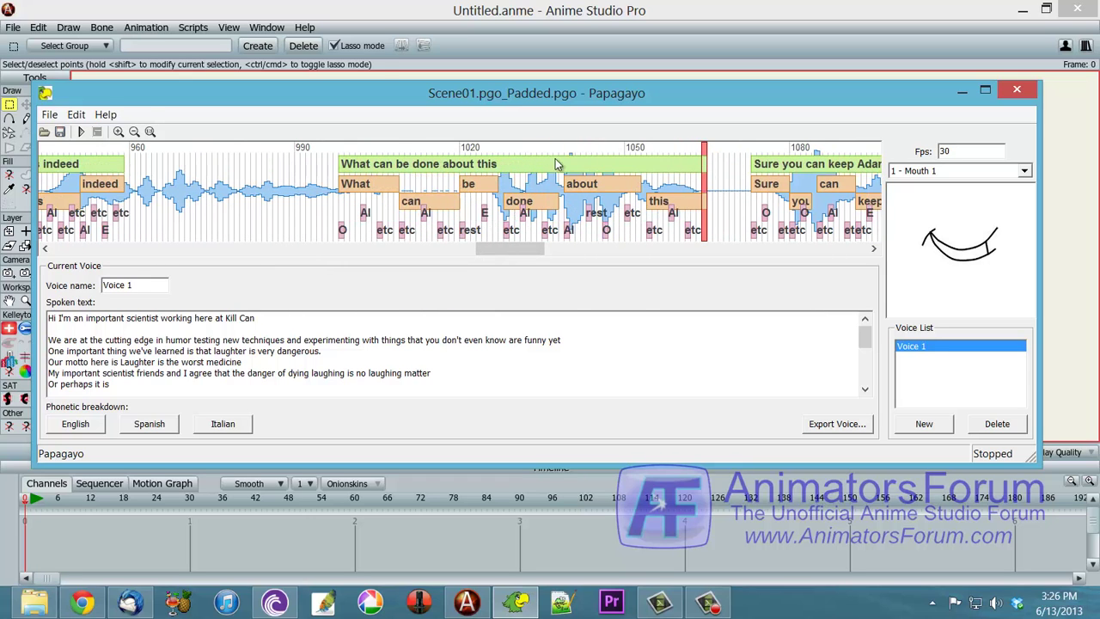
drag(342, 167, 458, 169)
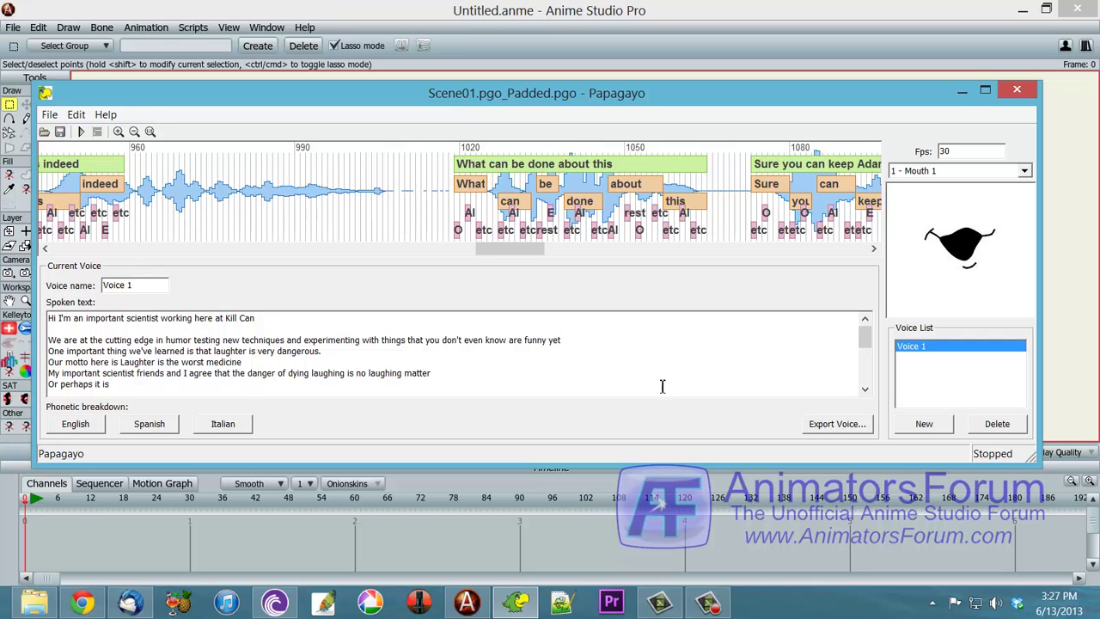
Fit 'Grim statistics indeed' and the phrase ending 'laughed has died' to their audio
drag(495, 248, 475, 248)
drag(362, 174, 624, 175)
drag(219, 169, 290, 169)
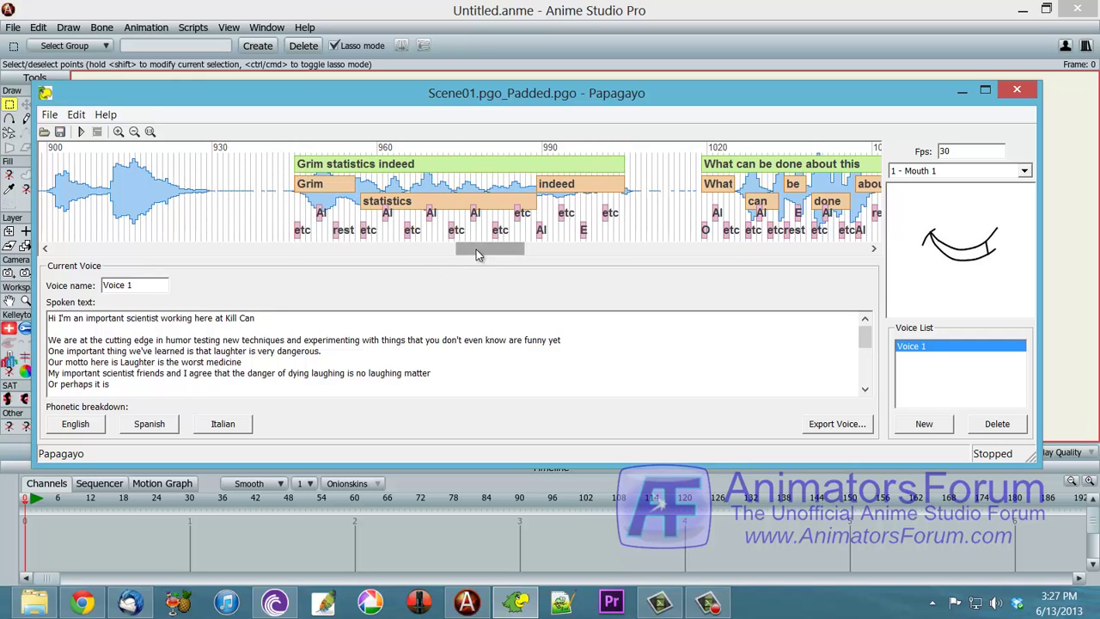
drag(476, 249, 439, 249)
drag(427, 169, 639, 177)
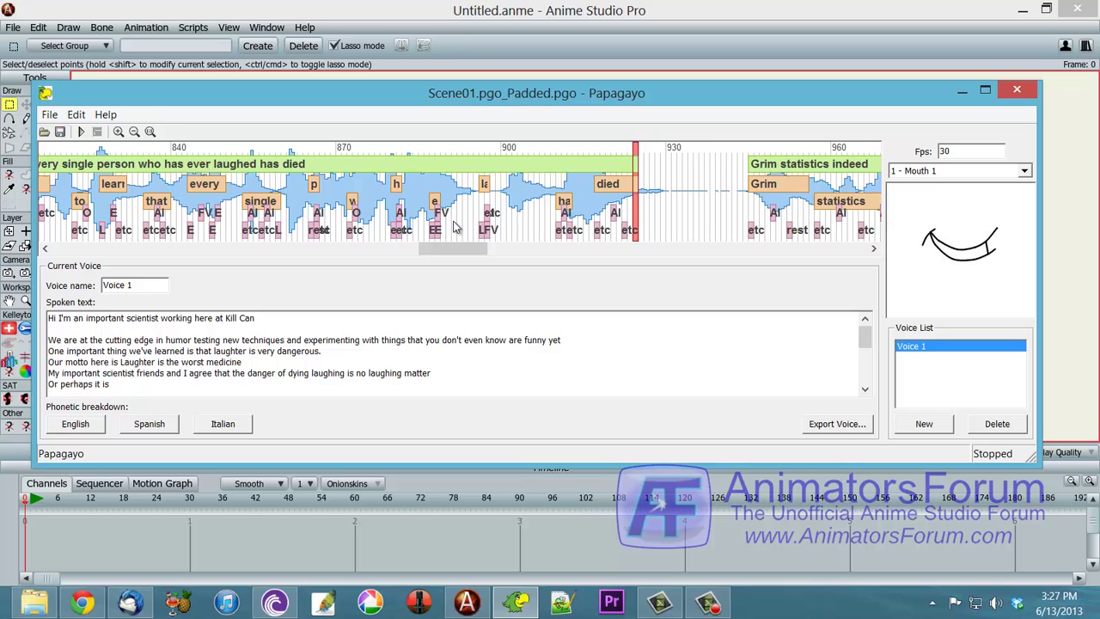
Fit the 'In any case', 'Or perhaps it is' and 'laughing matter' phrases to their audio
drag(461, 249, 388, 254)
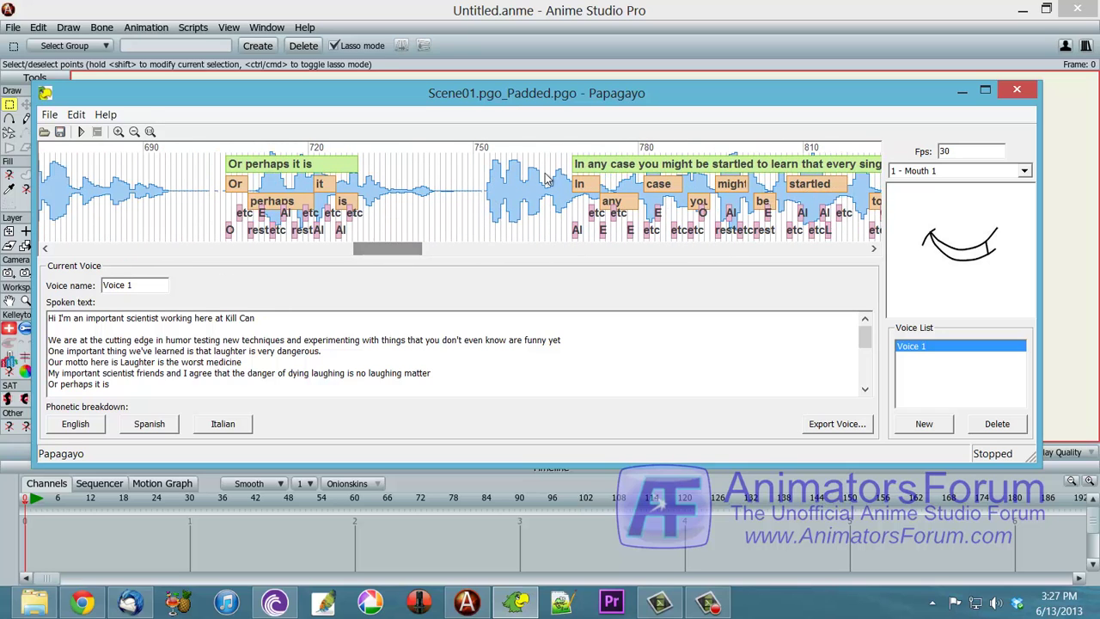
drag(574, 165, 495, 174)
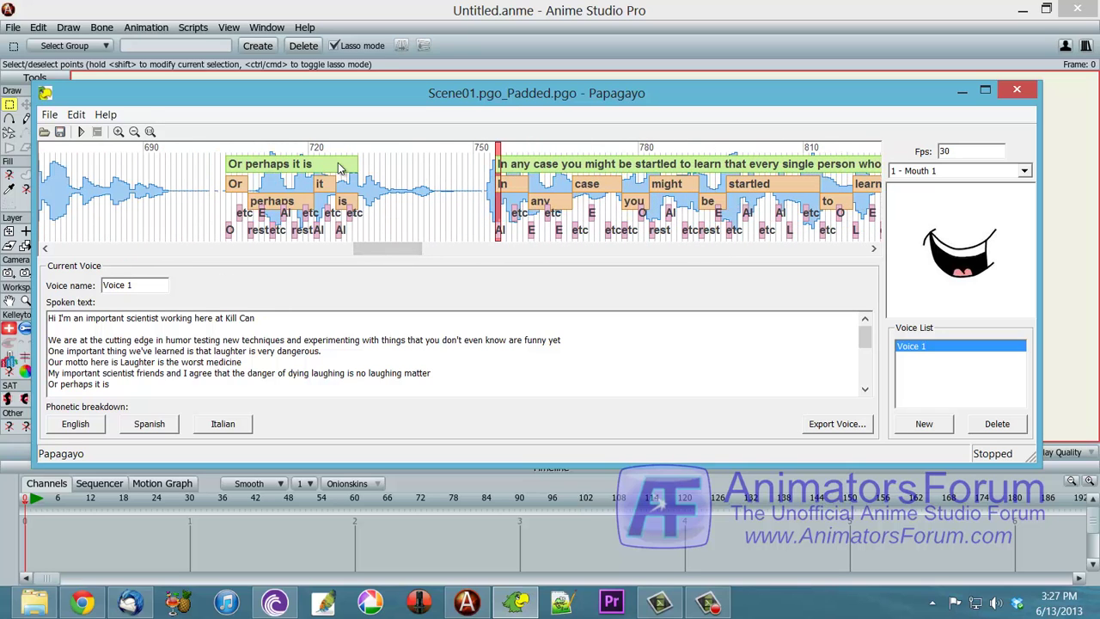
drag(354, 166, 438, 170)
scroll(337, 198, up, 3)
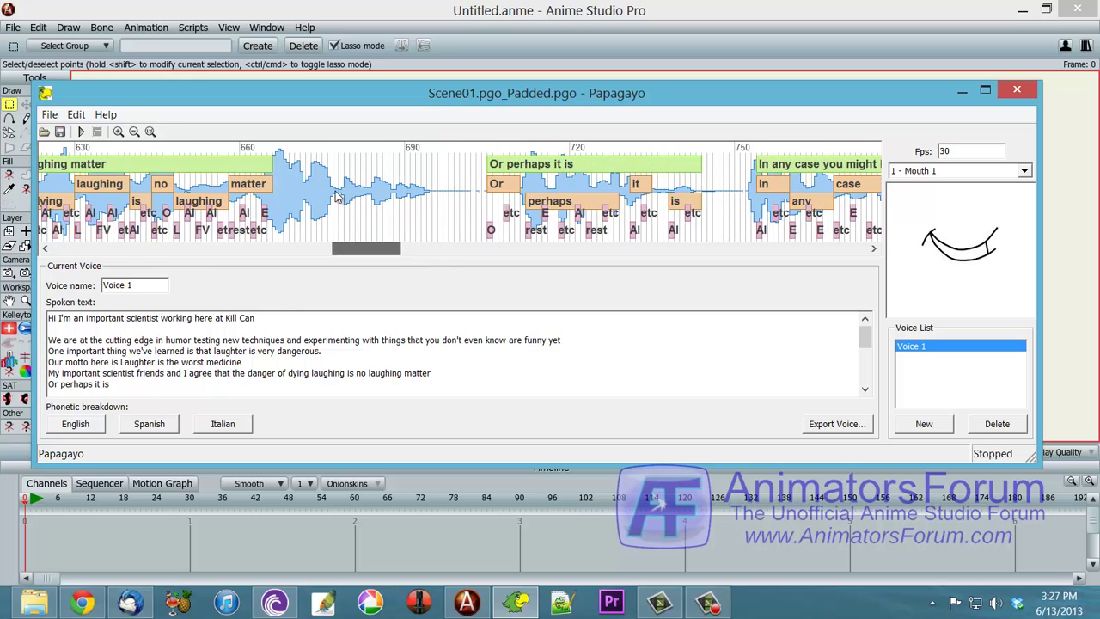
drag(274, 165, 440, 169)
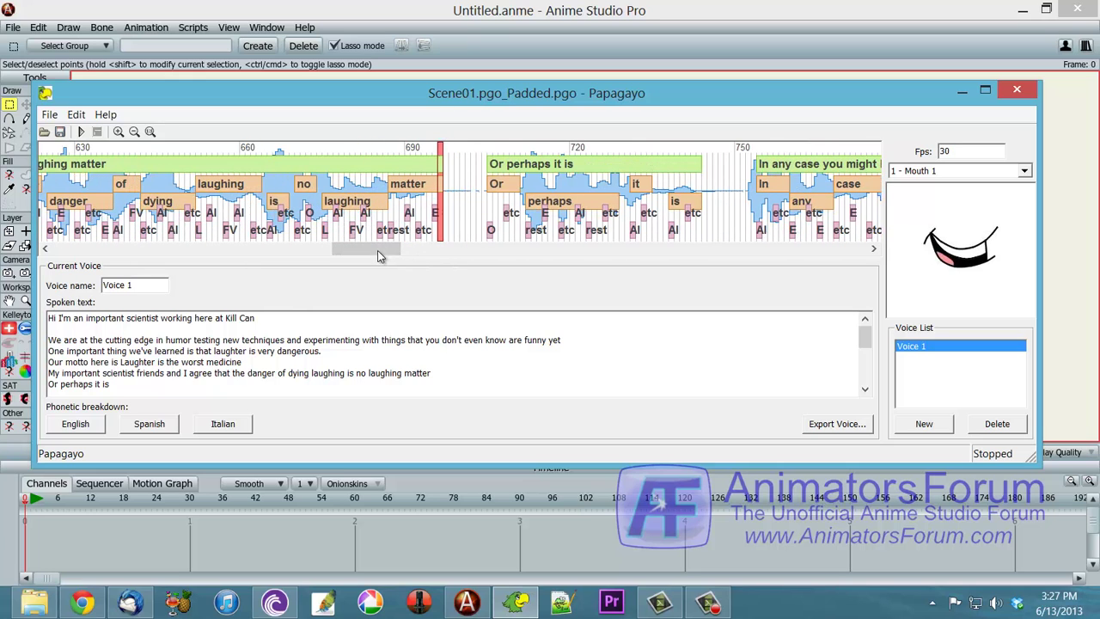
drag(378, 256, 309, 258)
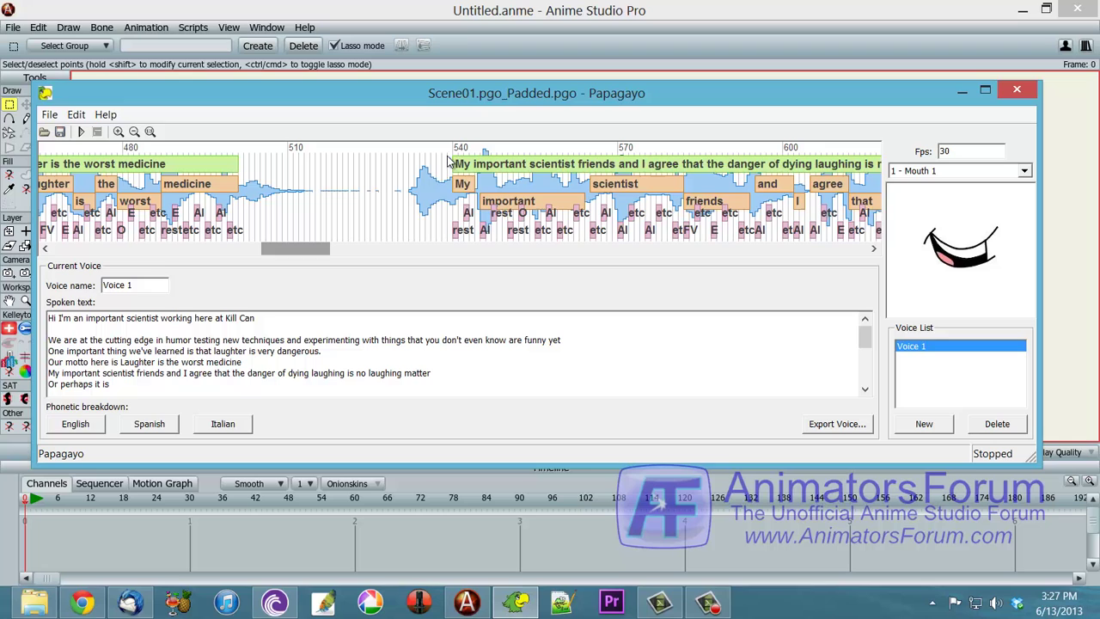
Fit 'My important scientist friends', 'the worst medicine' and 'very dangerous' phrases to audio
drag(454, 163, 409, 163)
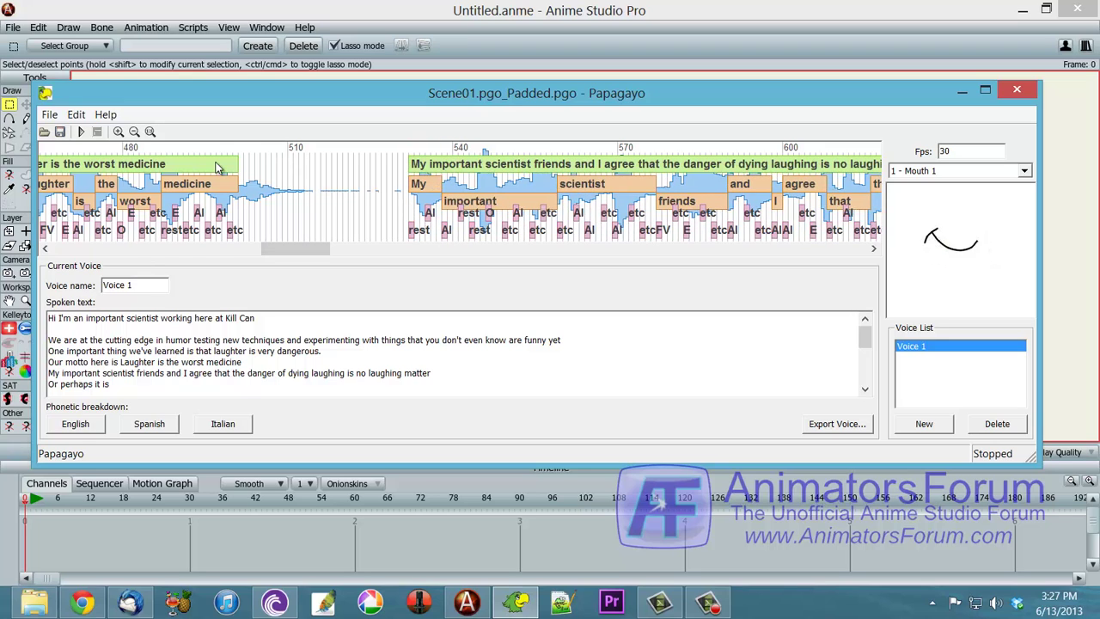
drag(237, 165, 308, 165)
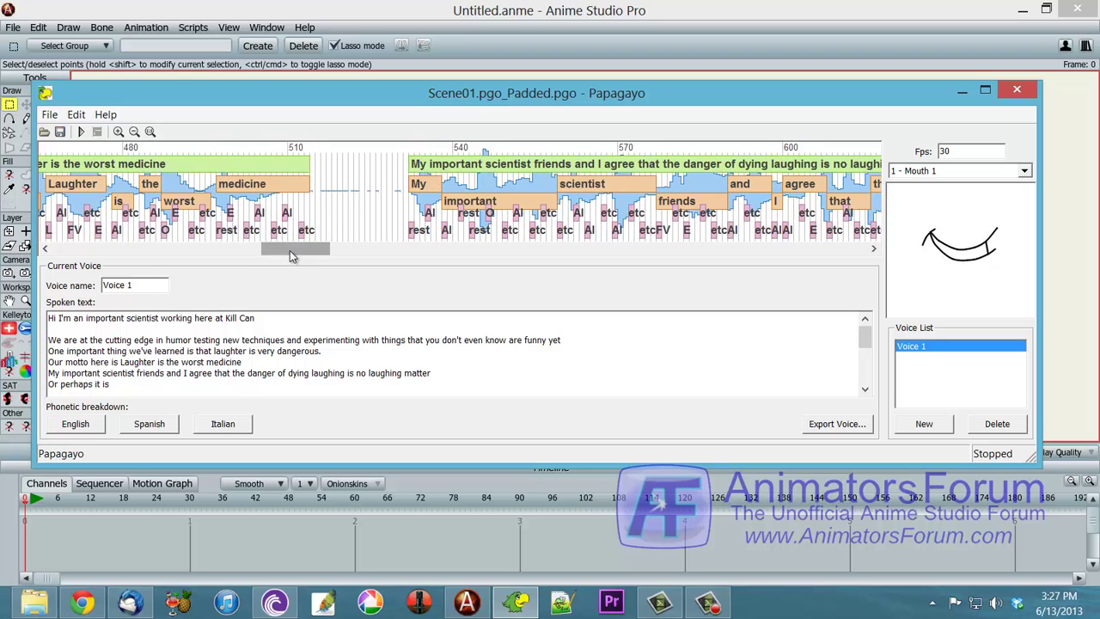
drag(290, 250, 242, 250)
drag(467, 176, 404, 172)
drag(253, 165, 382, 165)
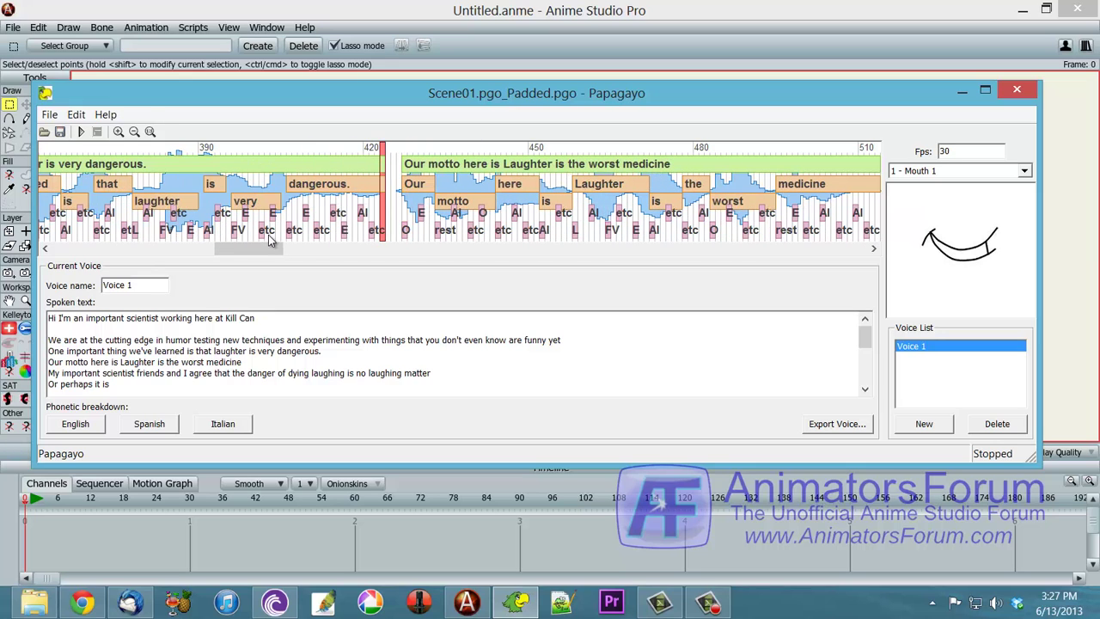
drag(265, 248, 226, 248)
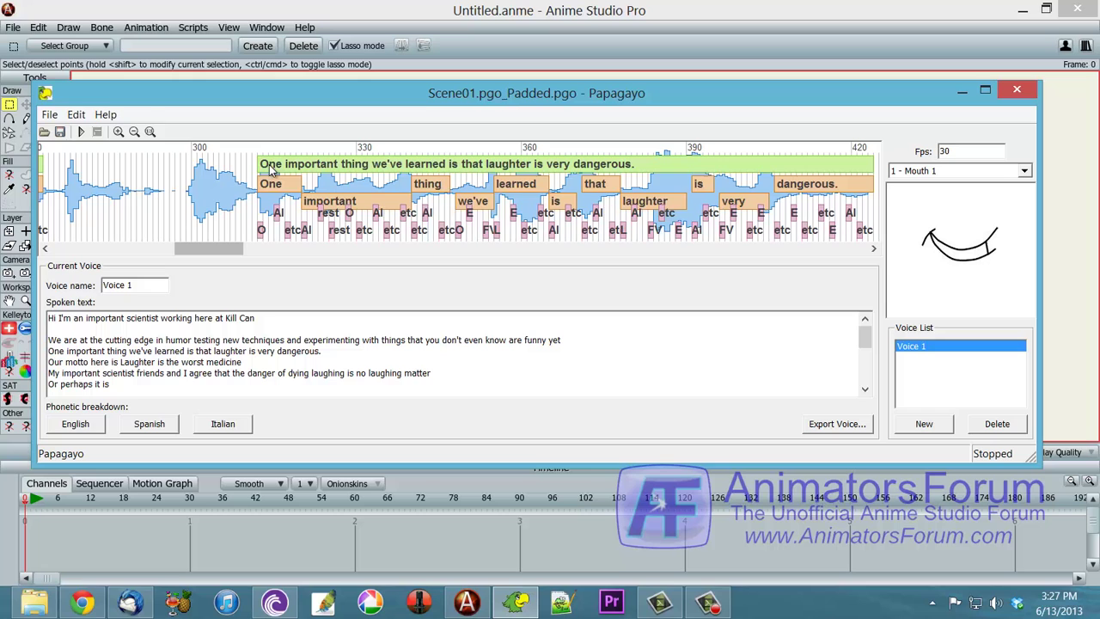
Fit 'One important thing', 'We are at the cutting edge' and the opening Kill Can phrase
drag(271, 170, 196, 176)
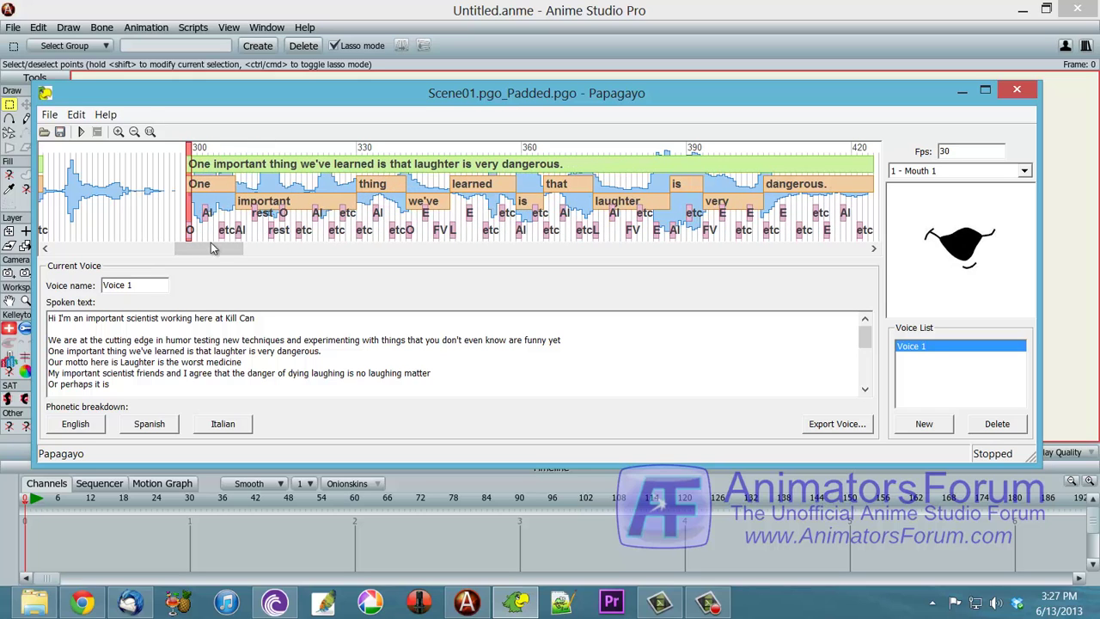
drag(214, 248, 113, 254)
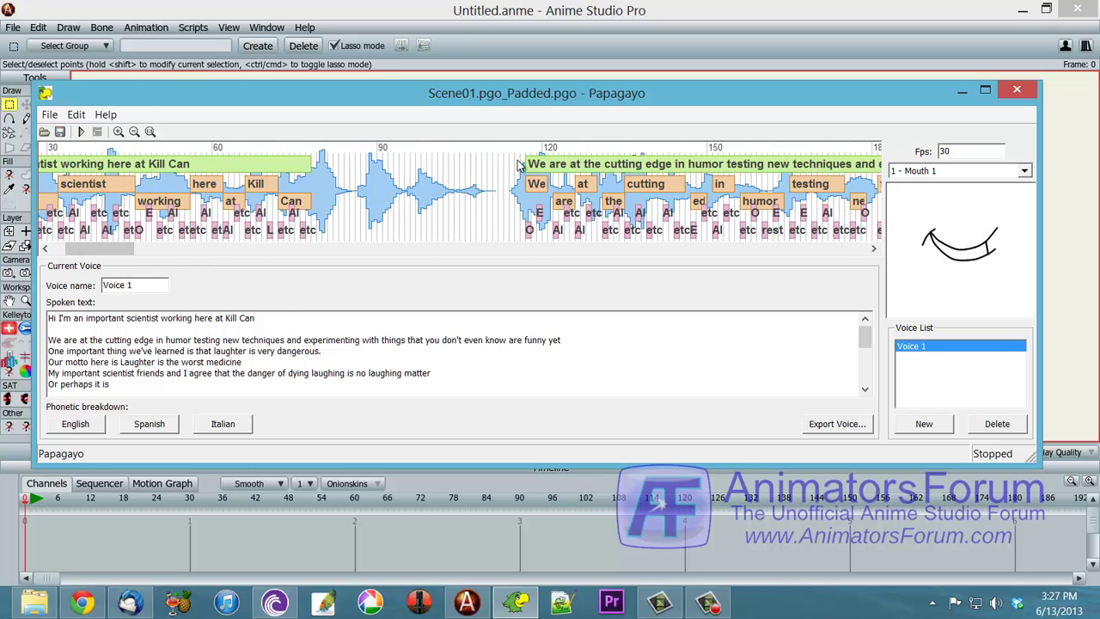
drag(519, 165, 504, 164)
drag(311, 163, 486, 164)
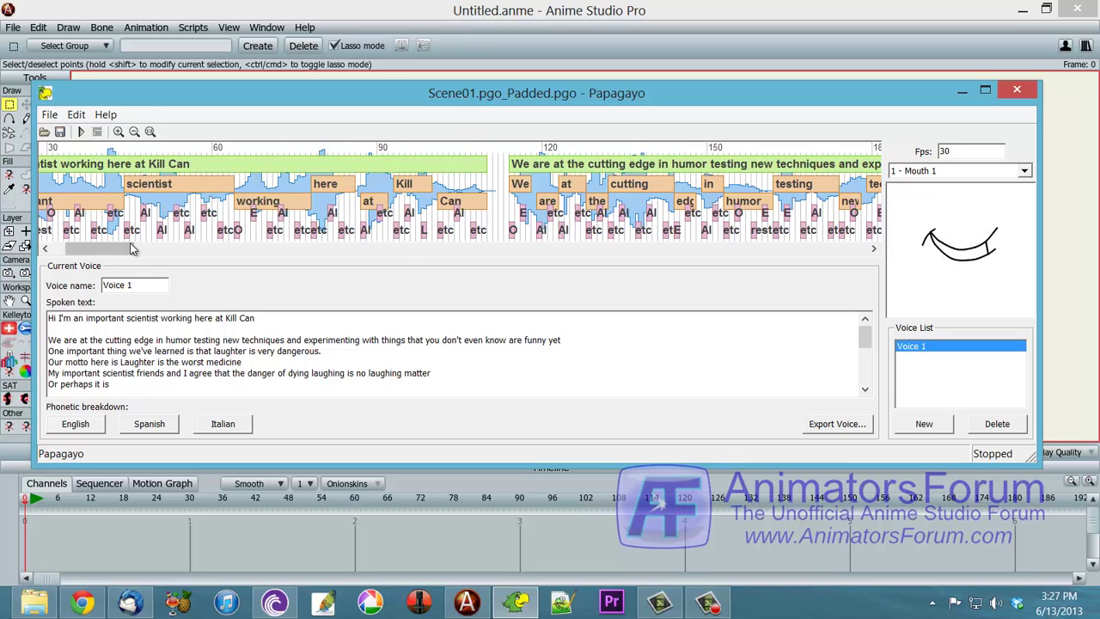
drag(131, 249, 103, 249)
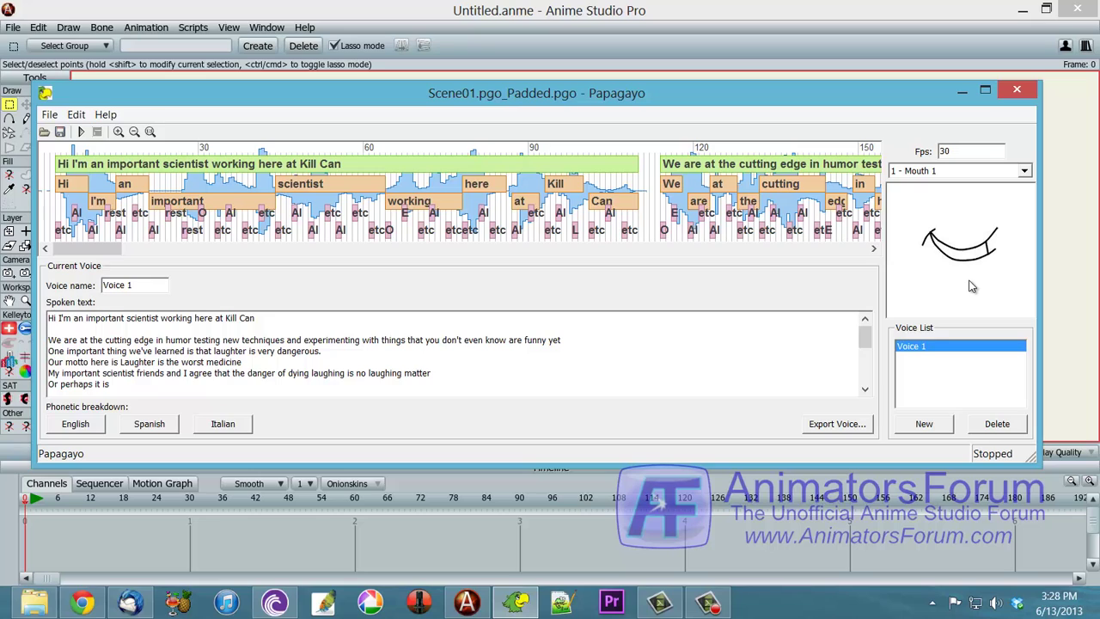
click(218, 152)
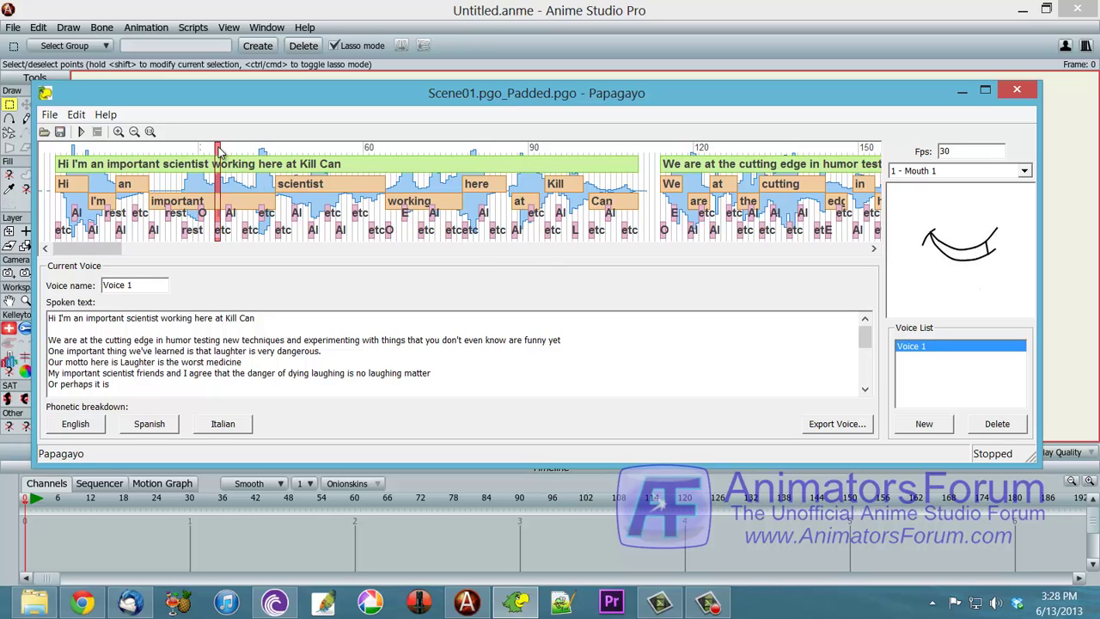
mouse_move(218, 152)
mouse_down()
mouse_move(245, 152)
mouse_move(204, 153)
mouse_up()
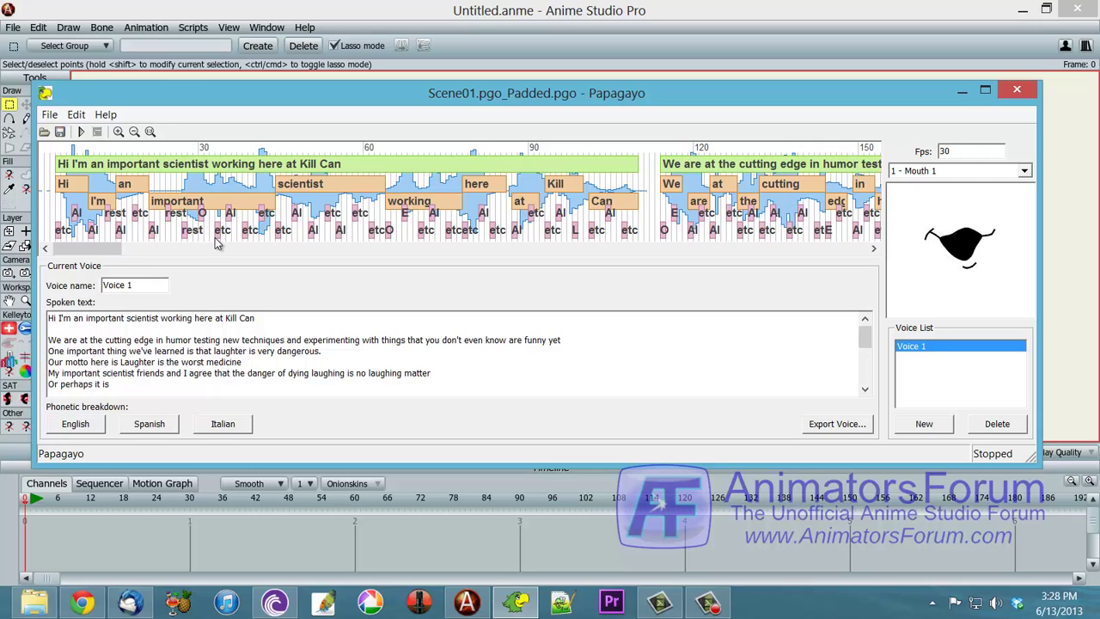
click(206, 152)
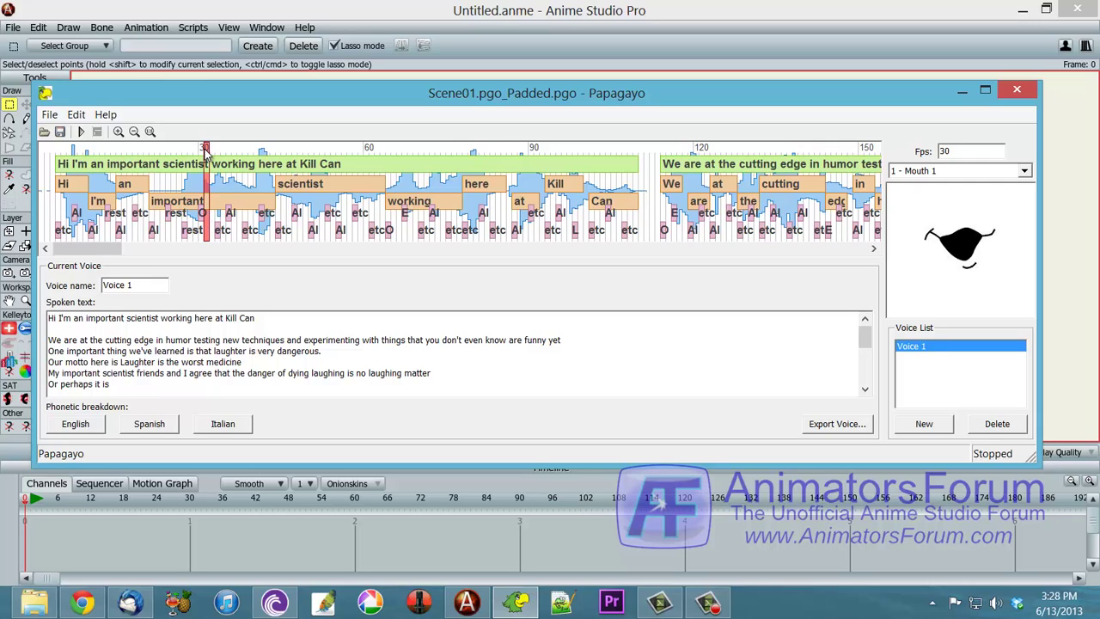
drag(206, 152, 202, 153)
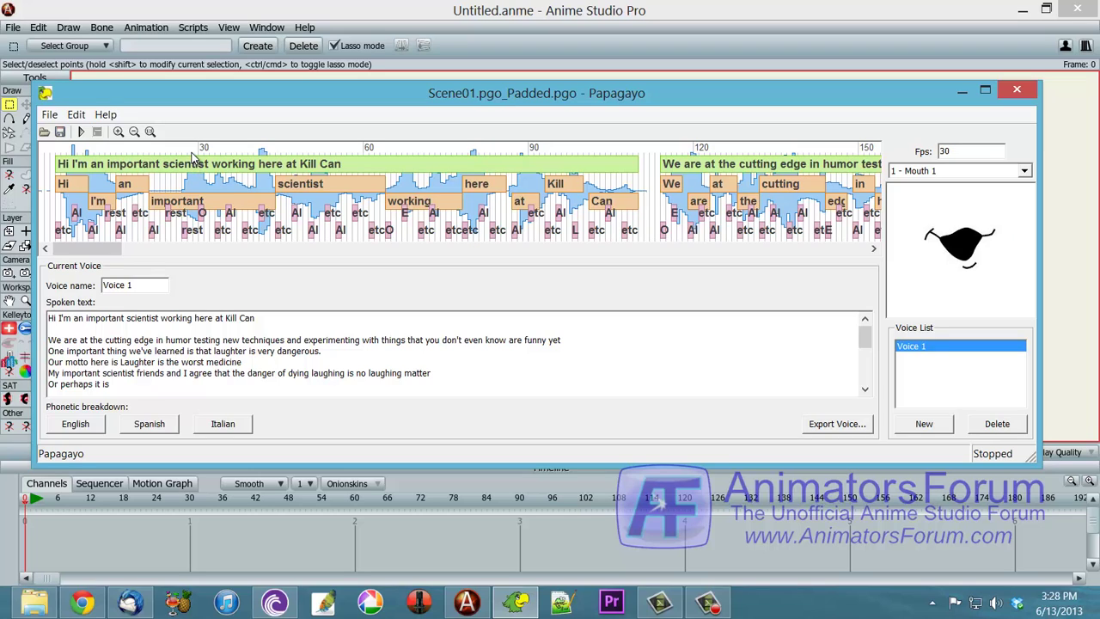
drag(198, 153, 218, 153)
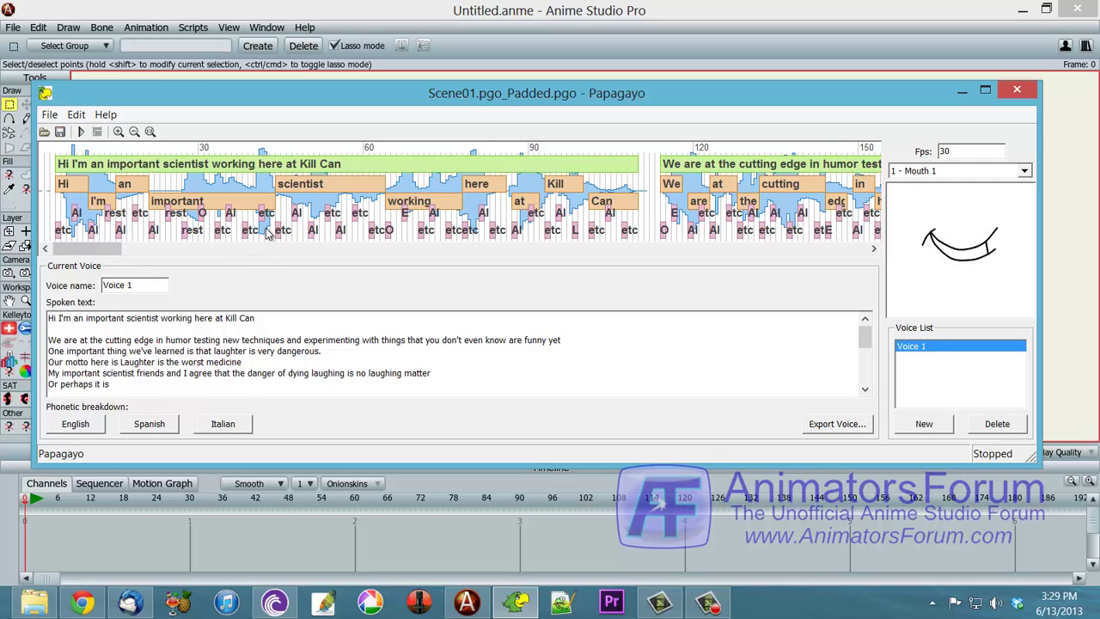
click(267, 160)
mouse_move(266, 157)
mouse_down()
mouse_move(287, 155)
mouse_move(273, 204)
mouse_move(256, 156)
mouse_move(282, 150)
mouse_move(294, 178)
mouse_up()
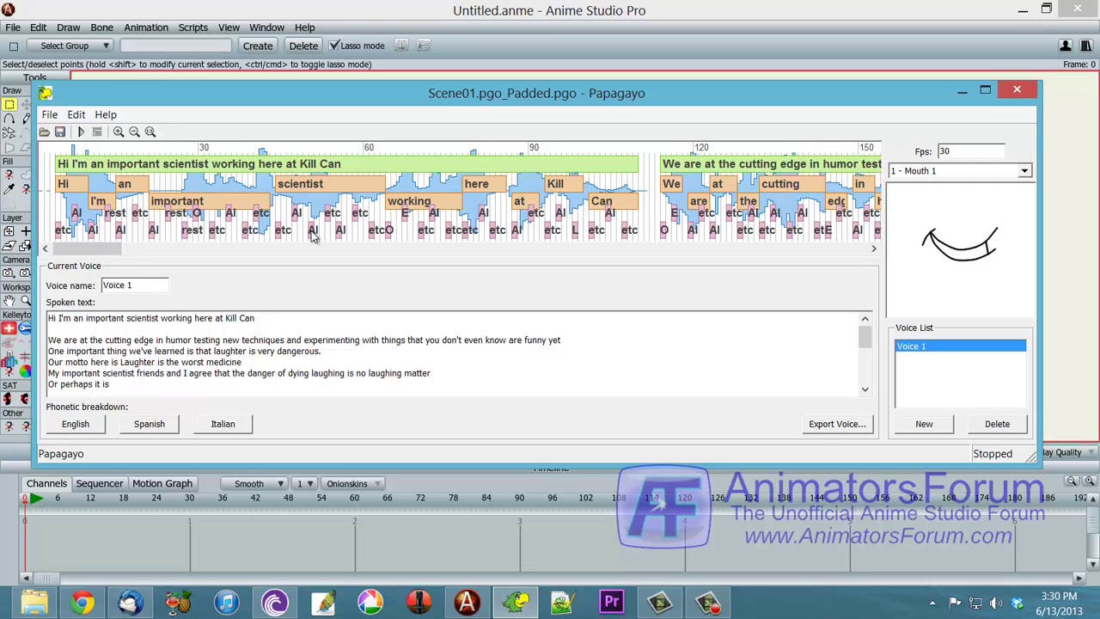
click(313, 233)
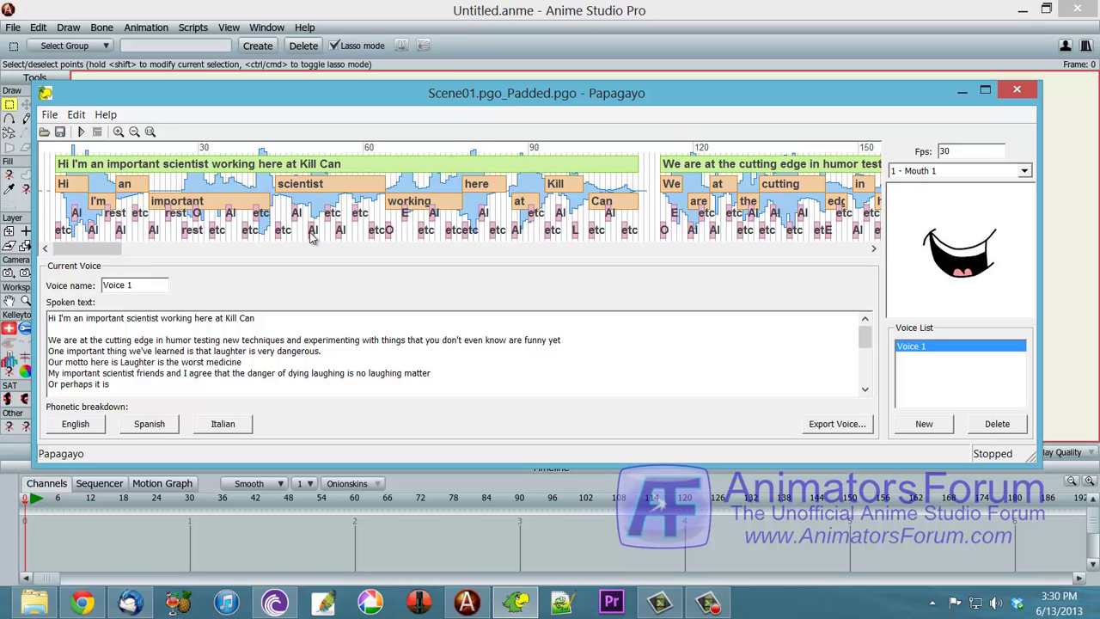
click(76, 114)
click(137, 118)
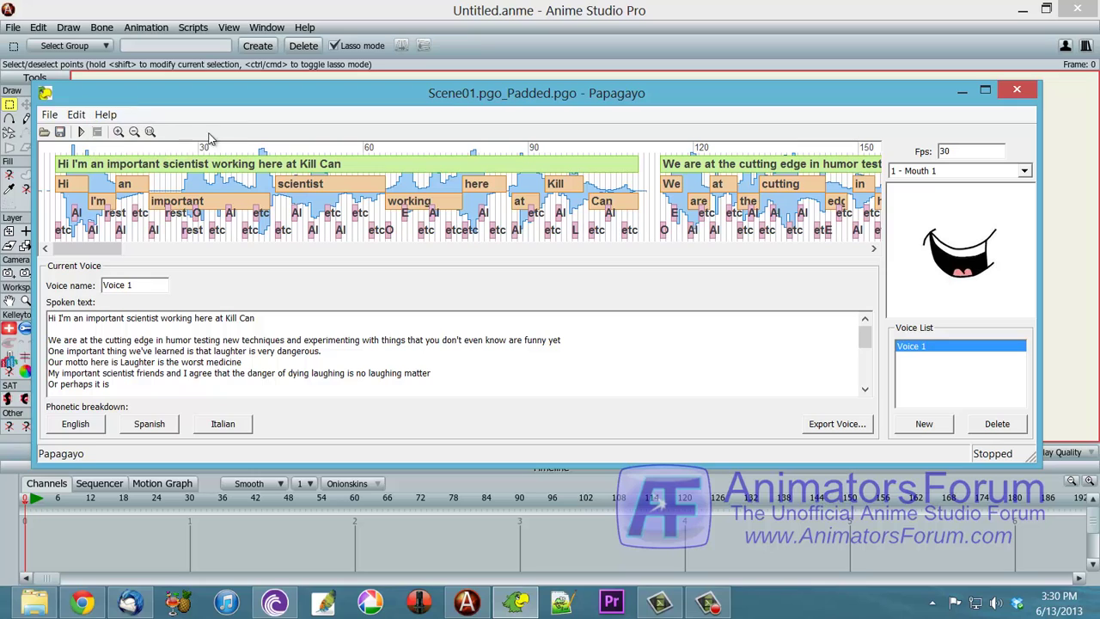
click(296, 191)
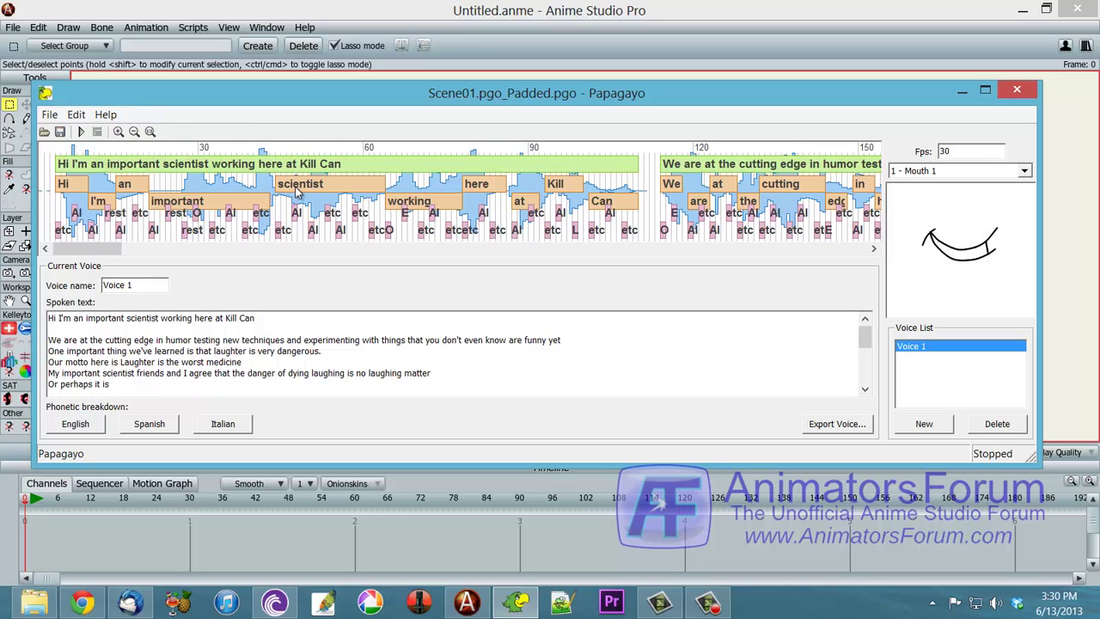
Change the second AI phoneme in scientist's breakdown to E
double_click(297, 191)
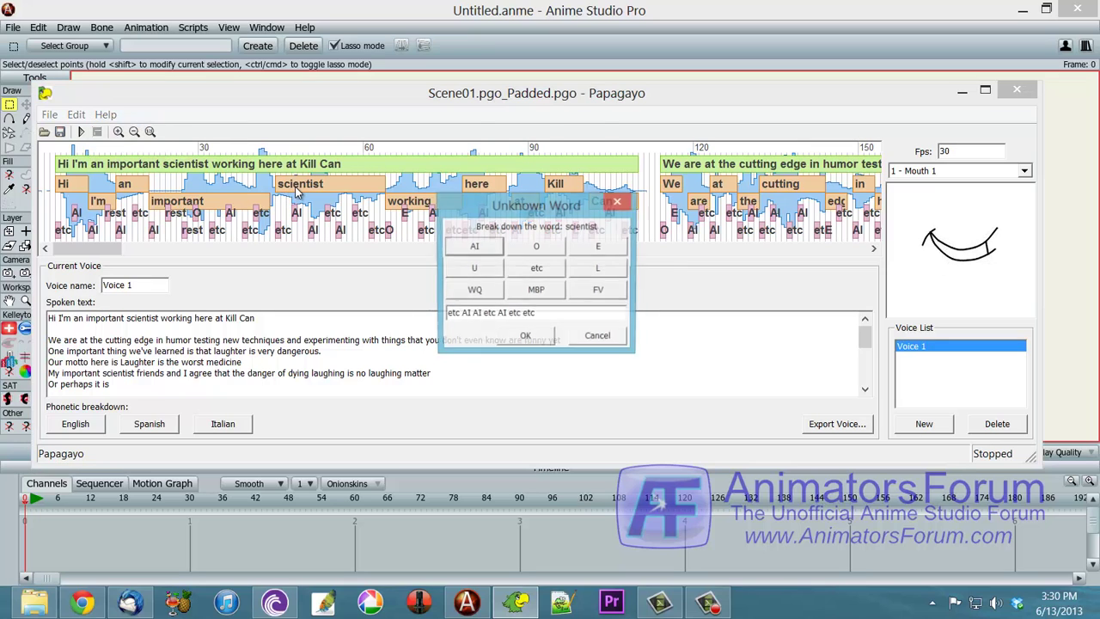
double_click(503, 314)
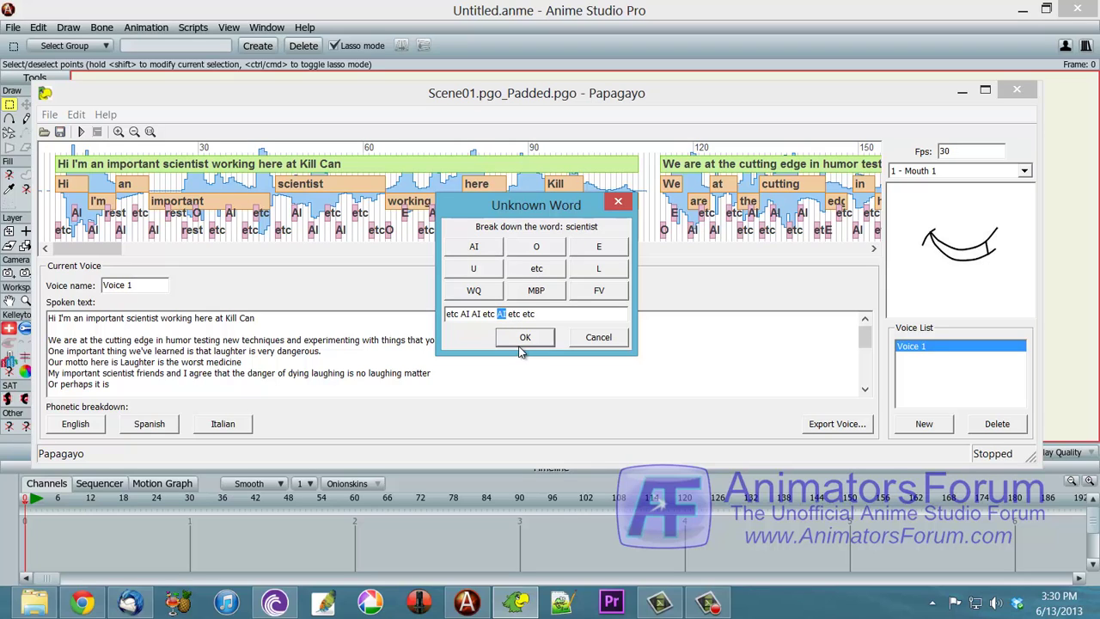
text(E)
click(525, 338)
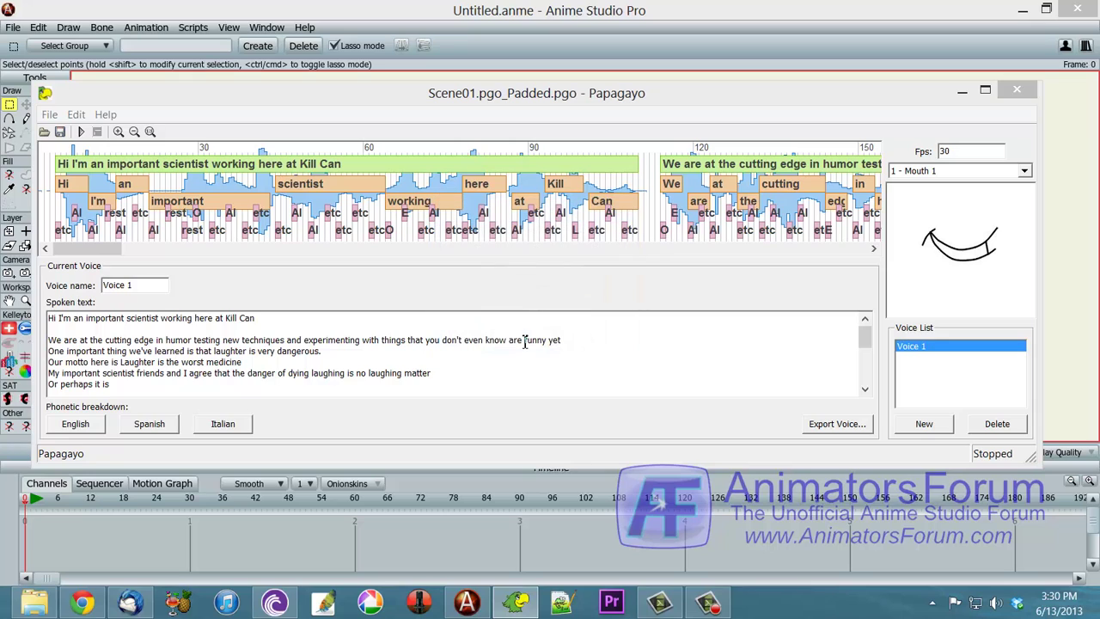
Scrub the playhead past scientist to preview the revised mouth shapes
click(335, 165)
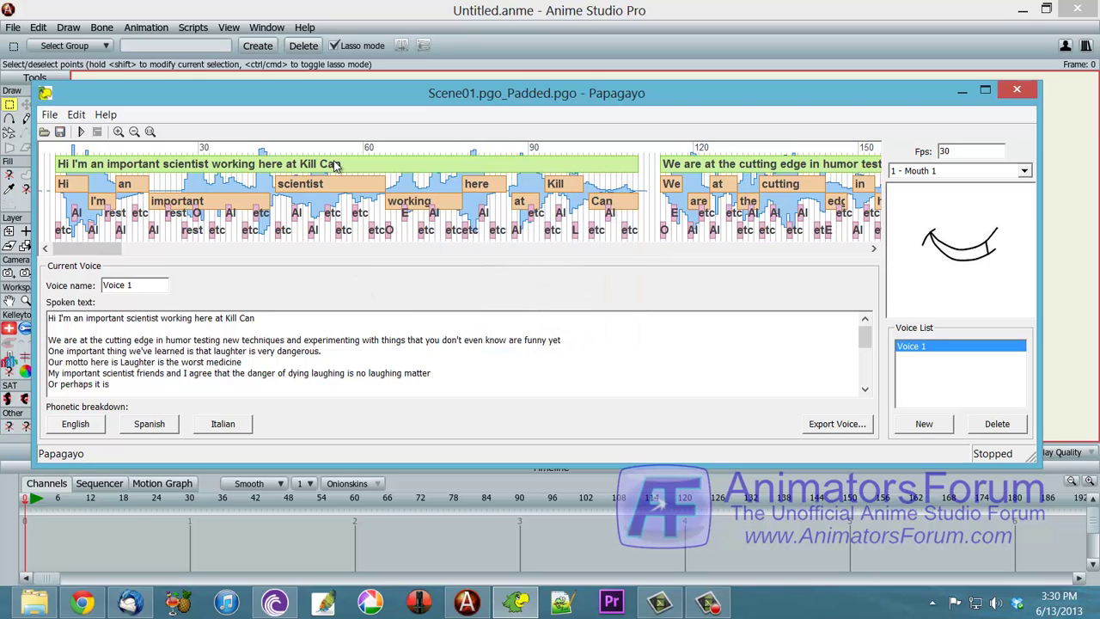
click(333, 154)
click(330, 155)
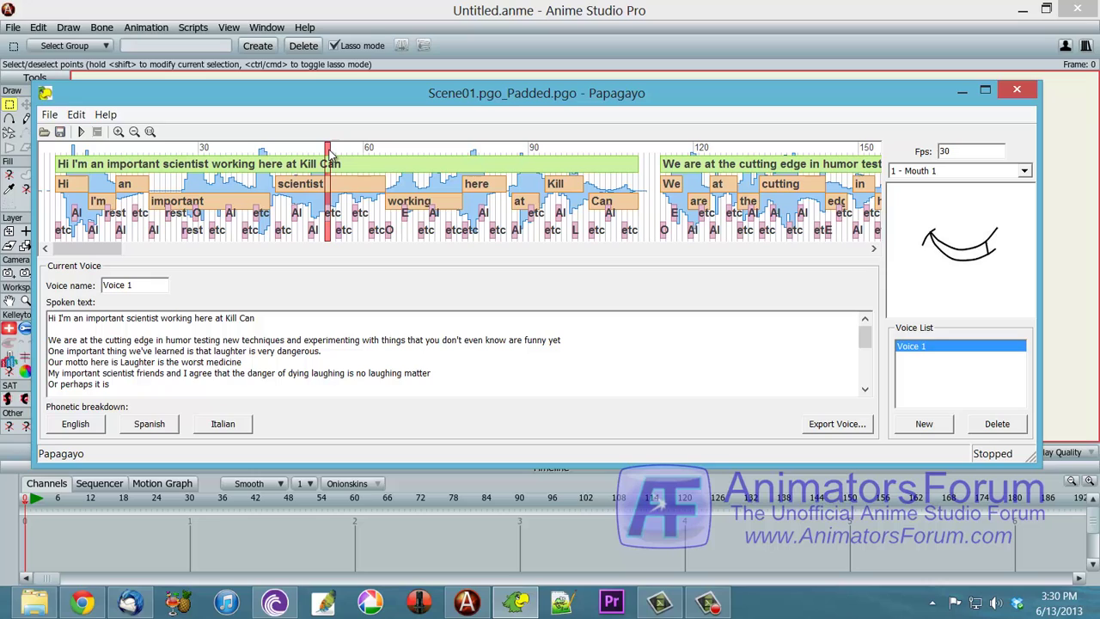
mouse_move(331, 155)
mouse_down()
mouse_move(365, 153)
mouse_move(330, 169)
mouse_move(368, 169)
mouse_move(334, 175)
mouse_up()
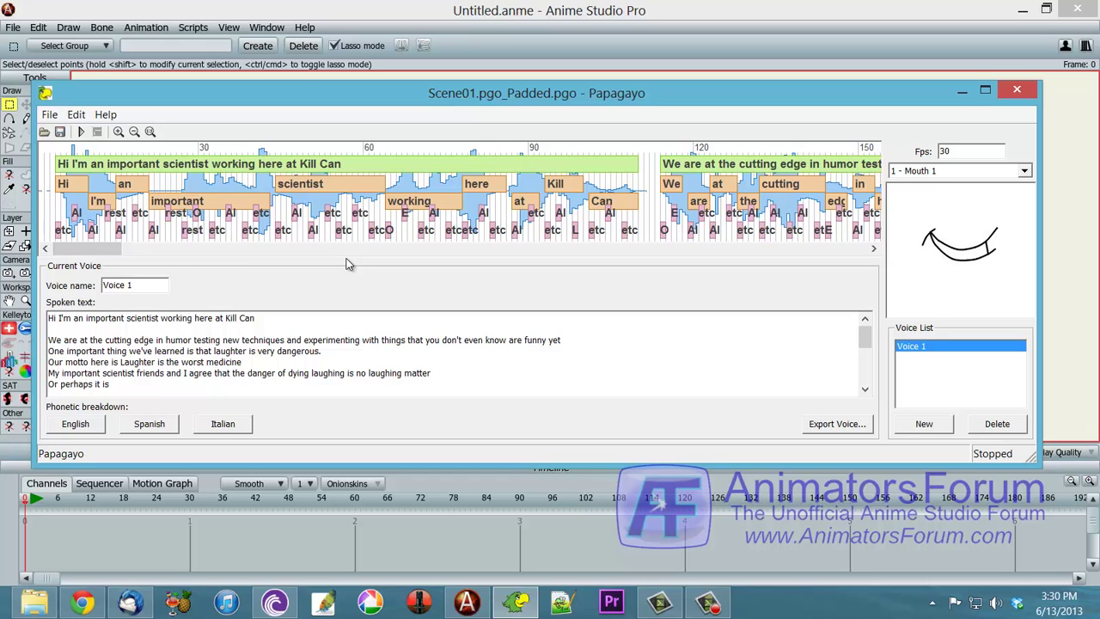
Scroll the timeline to frames 150–270, showing the words from humor through funny yet
drag(118, 251, 150, 254)
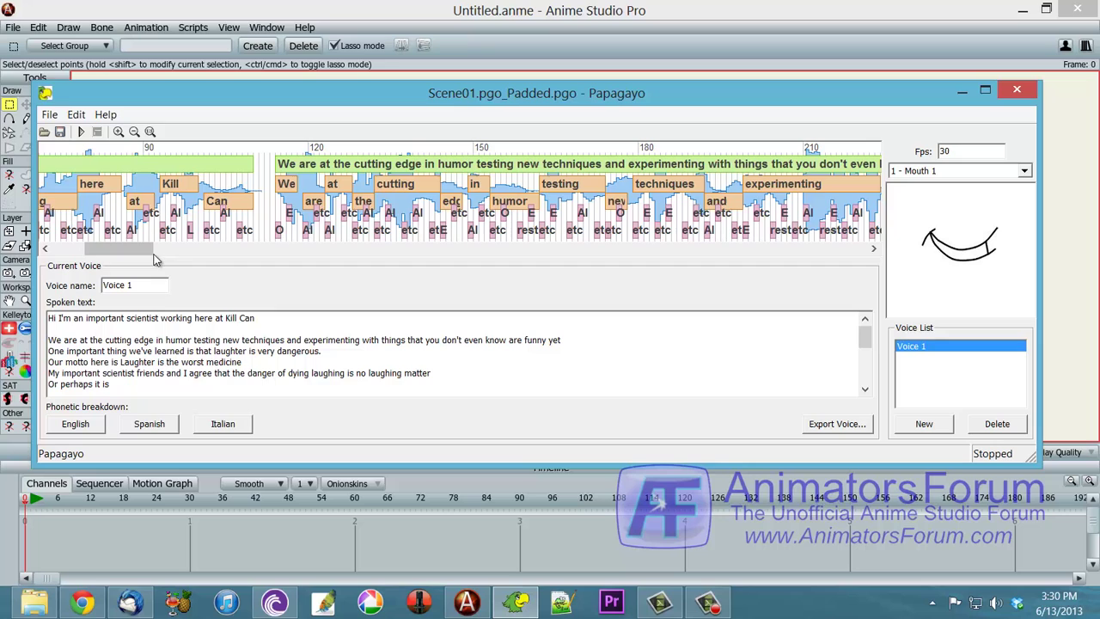
drag(142, 251, 173, 248)
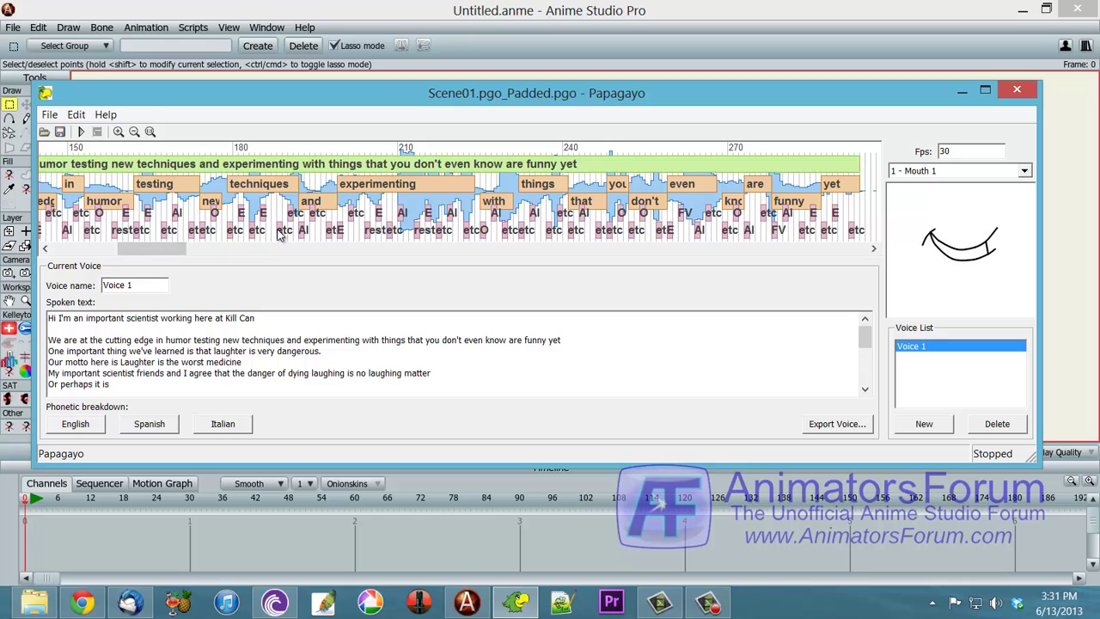
Scroll to the 'One important thing… very dangerous' line and preview mouths around frames 300–318
click(280, 237)
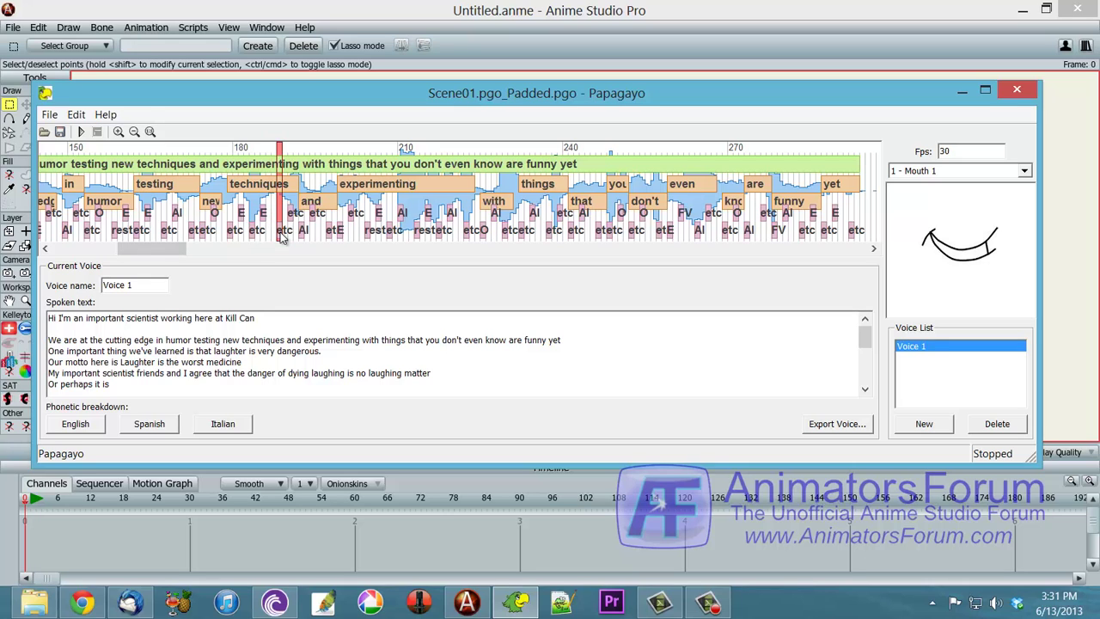
click(282, 238)
drag(160, 246, 218, 254)
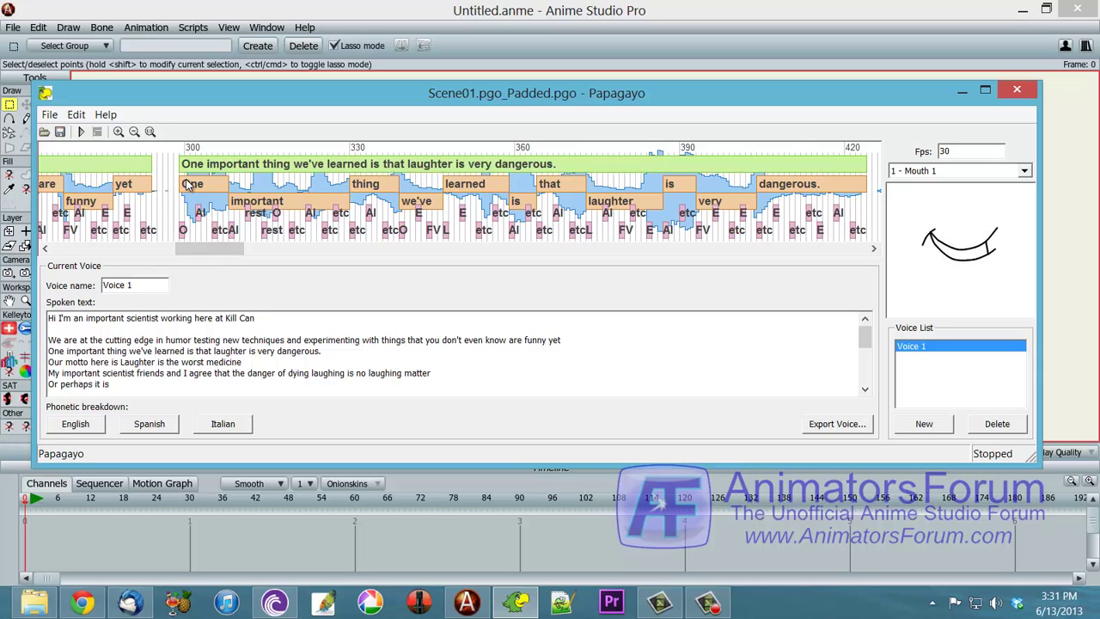
click(187, 149)
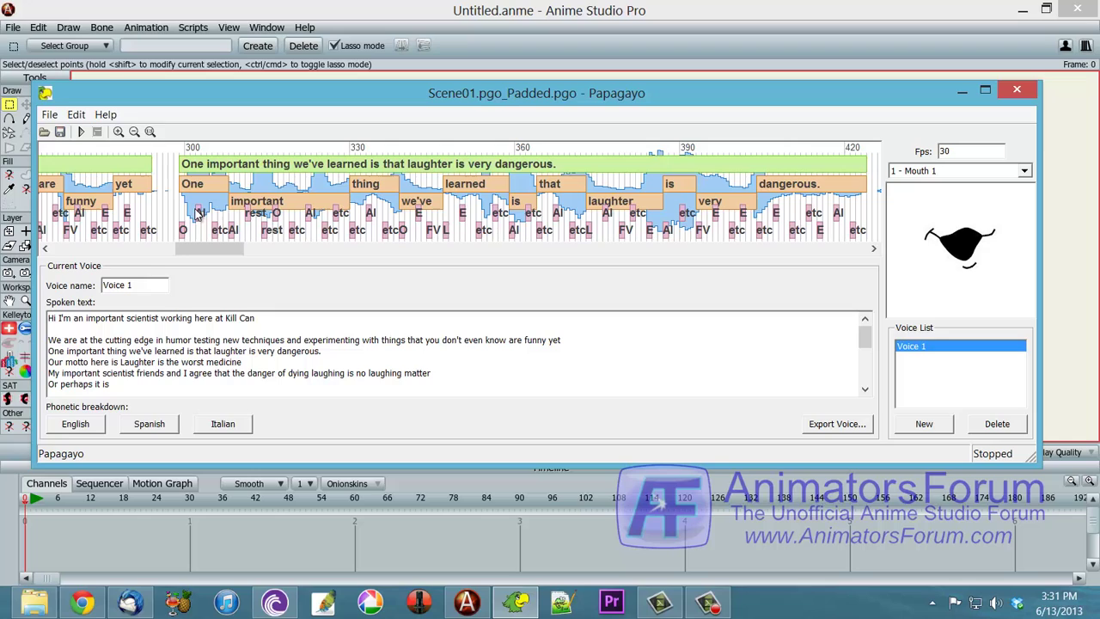
drag(202, 215, 183, 212)
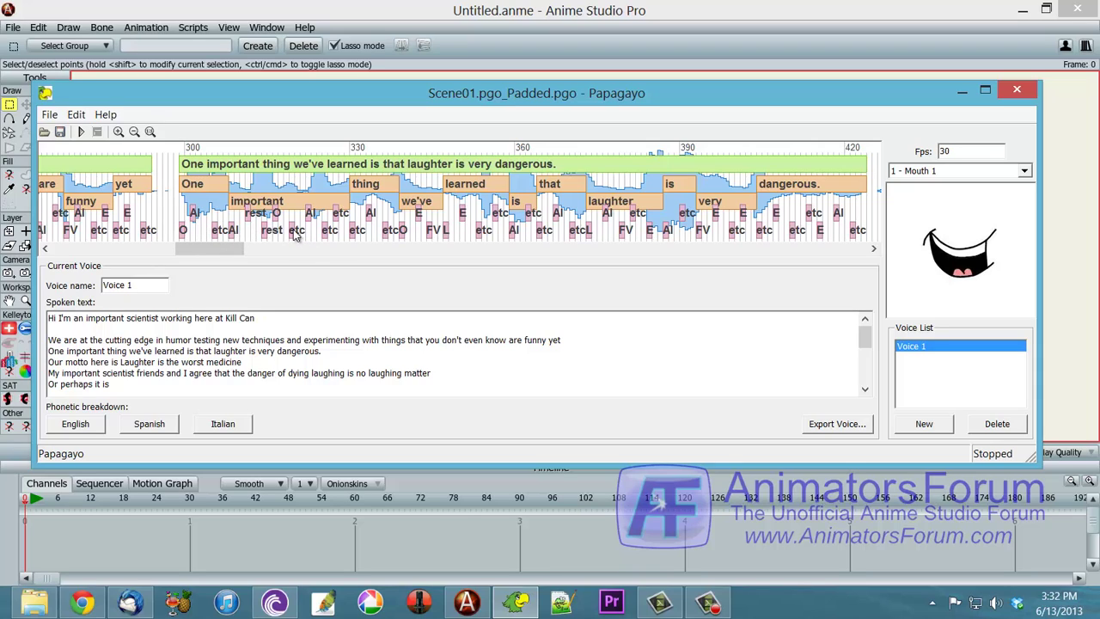
drag(306, 234, 283, 234)
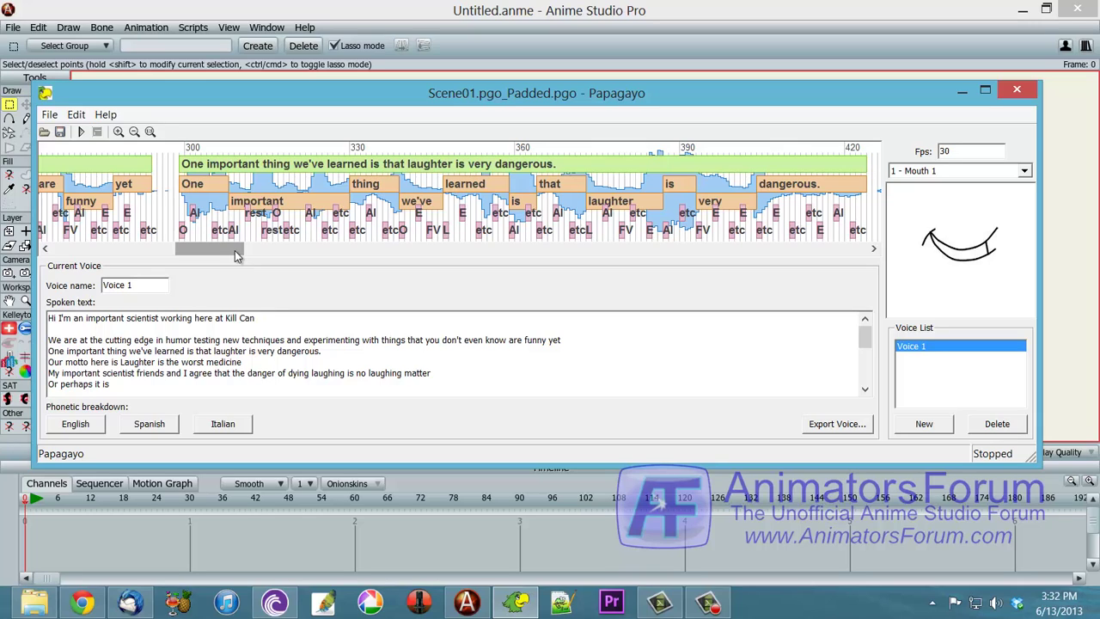
In File Explorer, browse to C:\Program Files (x86)\Papagayo\rsrc\dictionaries
click(35, 601)
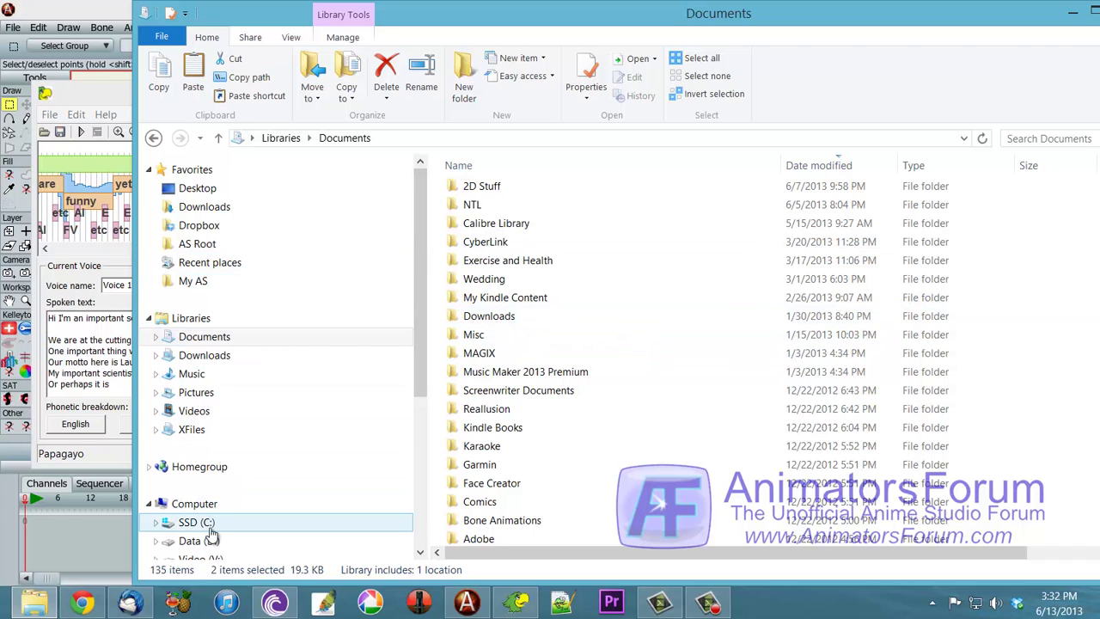
click(211, 526)
click(526, 306)
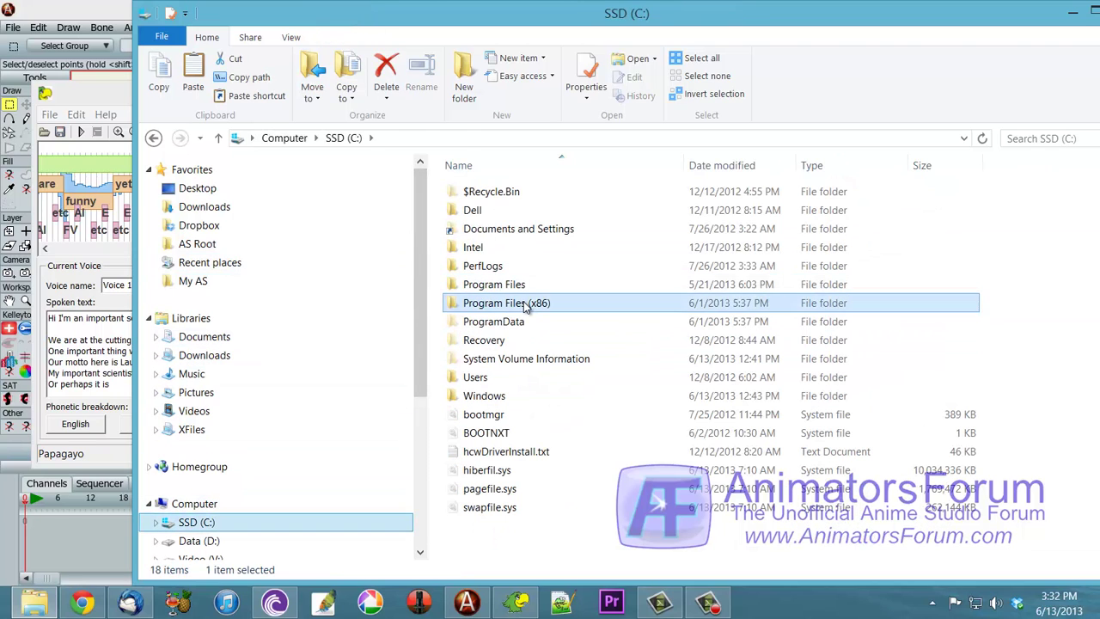
double_click(526, 306)
scroll(565, 314, down, 12)
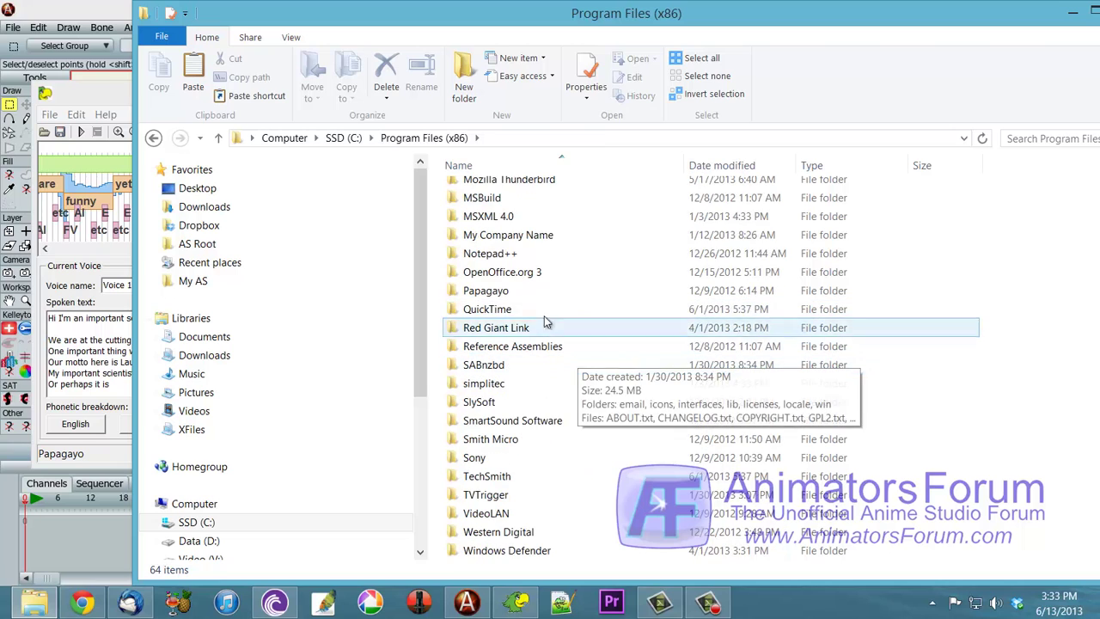
double_click(515, 290)
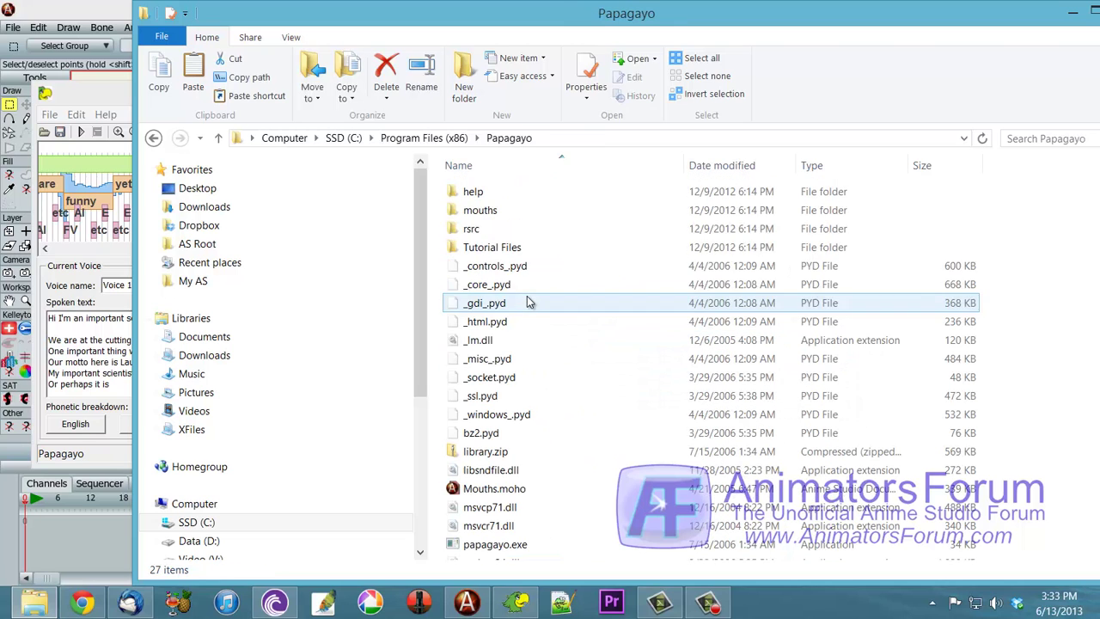
double_click(481, 230)
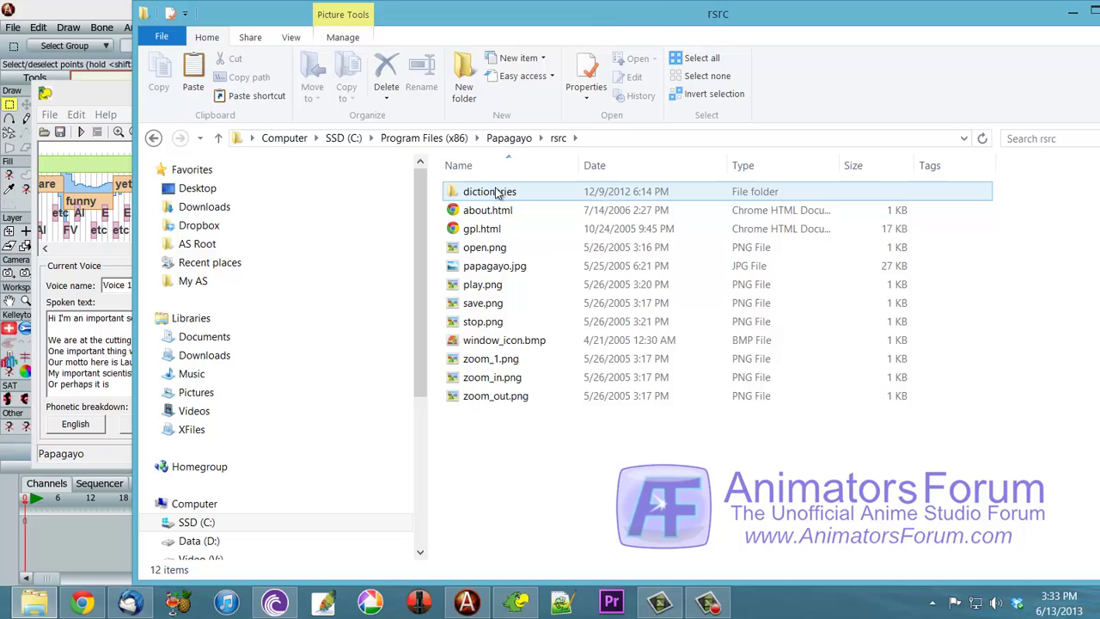
double_click(496, 194)
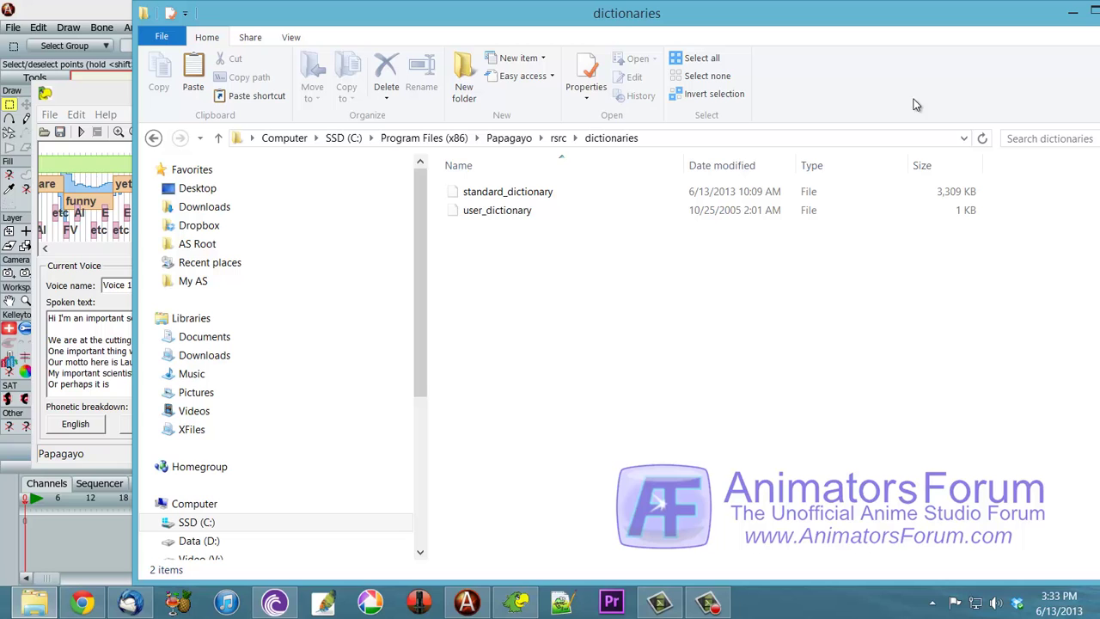
Move the File Explorer window slightly to the left
drag(1032, 24, 963, 25)
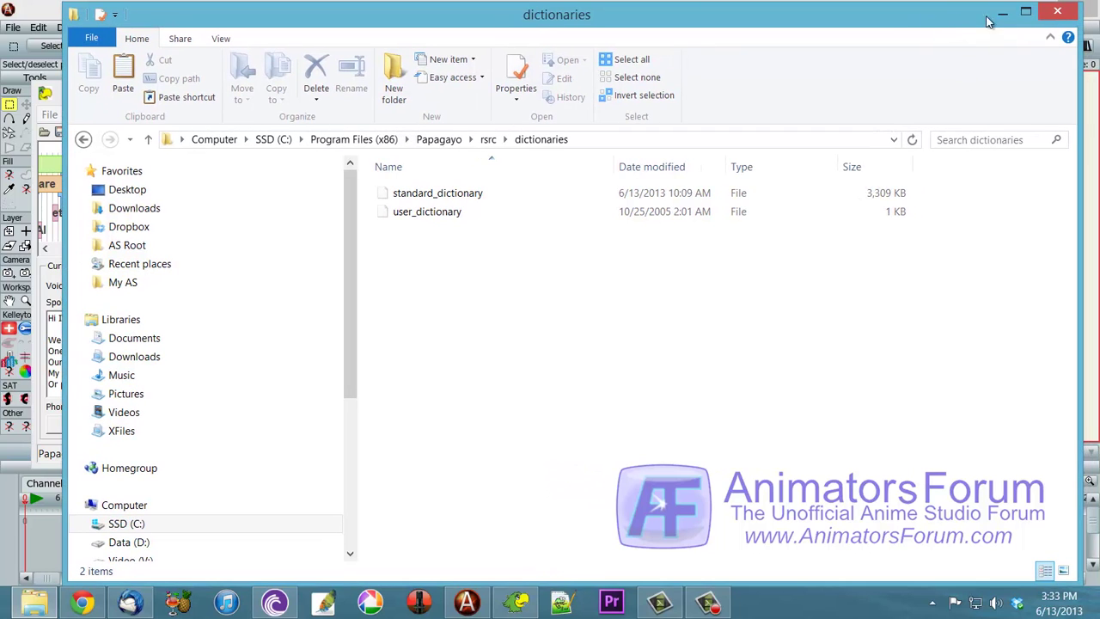